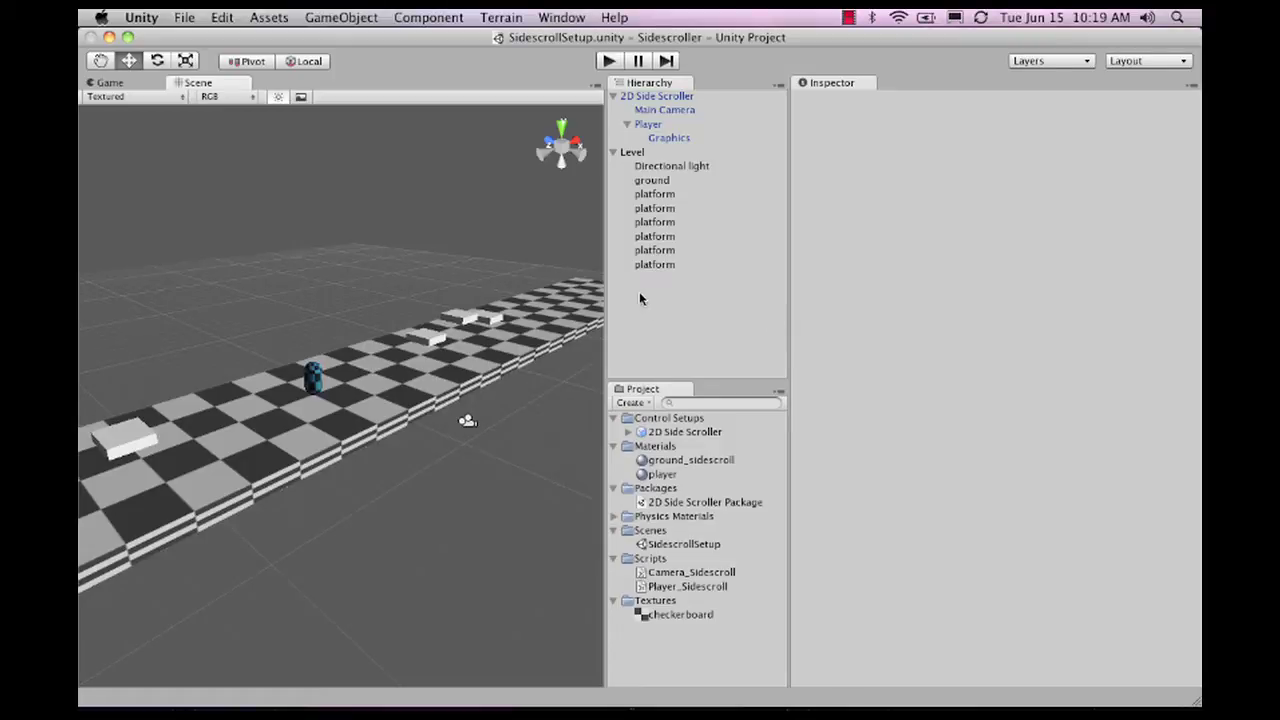
- Orbit and zoom the Scene view to look diagonally down the level track
alt+drag(269, 309, 525, 277)
alt+drag(325, 310, 442, 392)
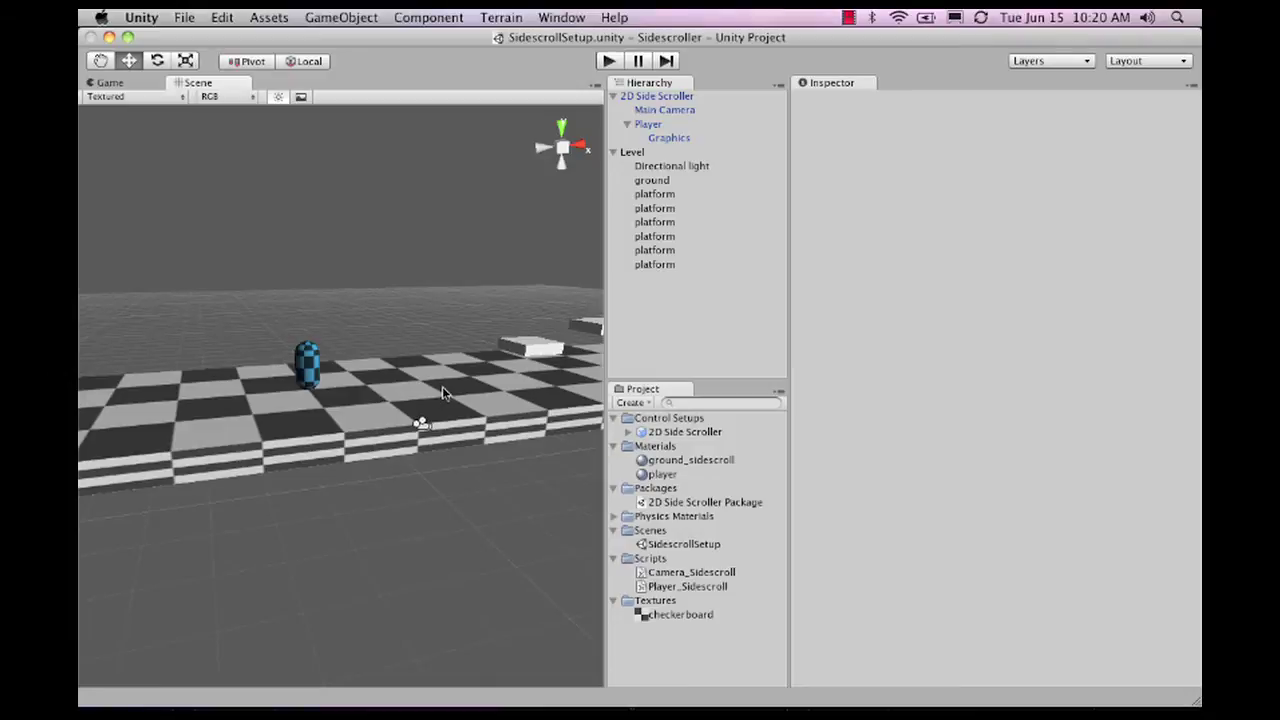
alt+drag(371, 286, 407, 390)
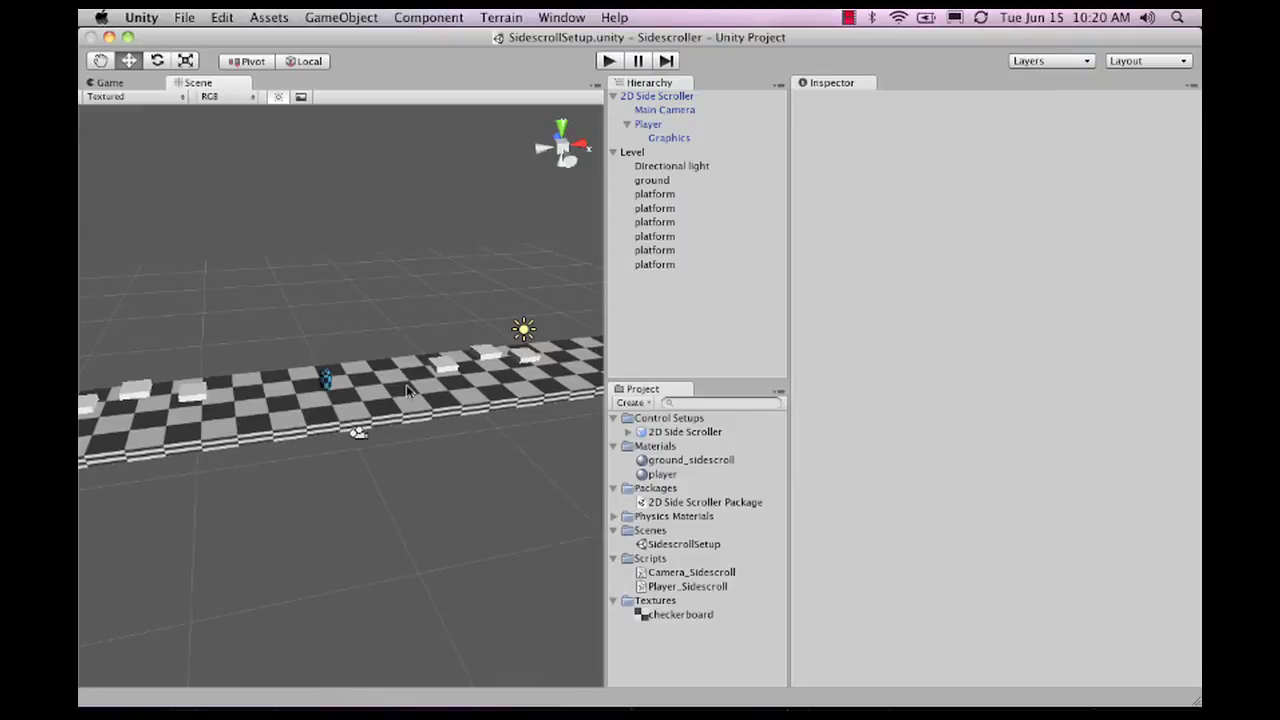
alt+drag(407, 390, 331, 451)
scroll(331, 451, up, 4)
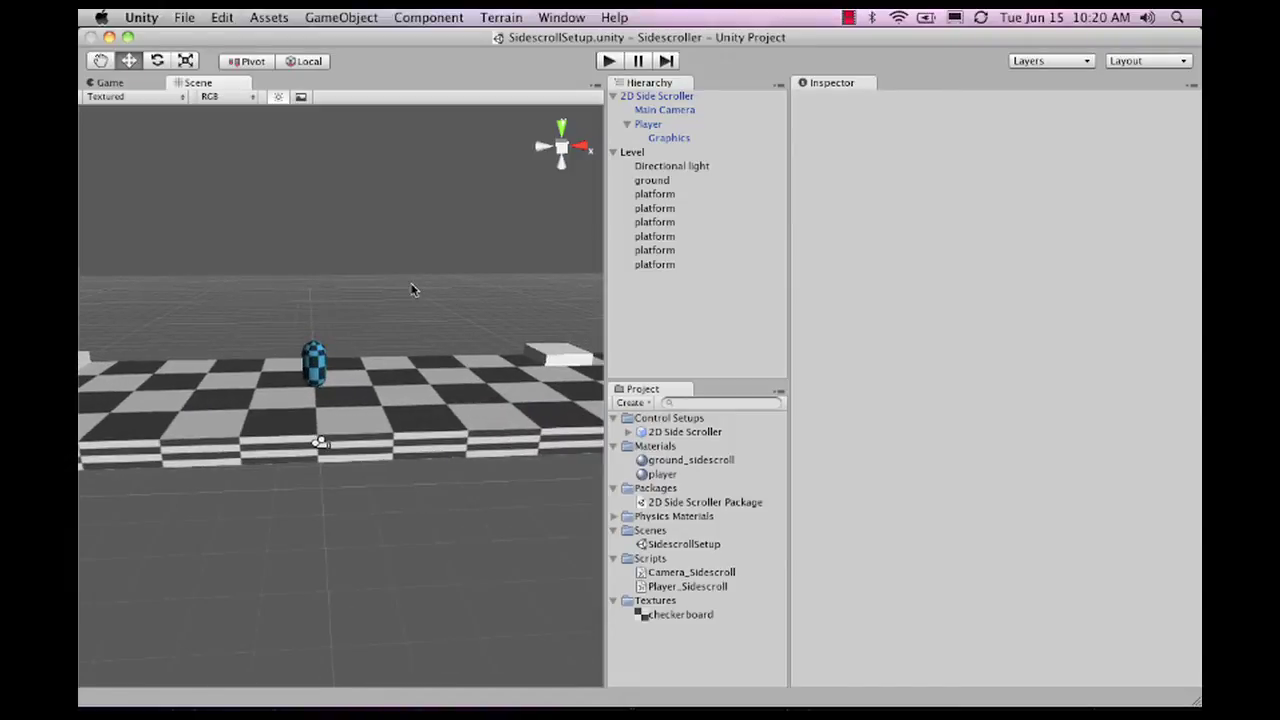
- Start Play mode, nudge the capsule left and right, and widen the Game view
click(608, 61)
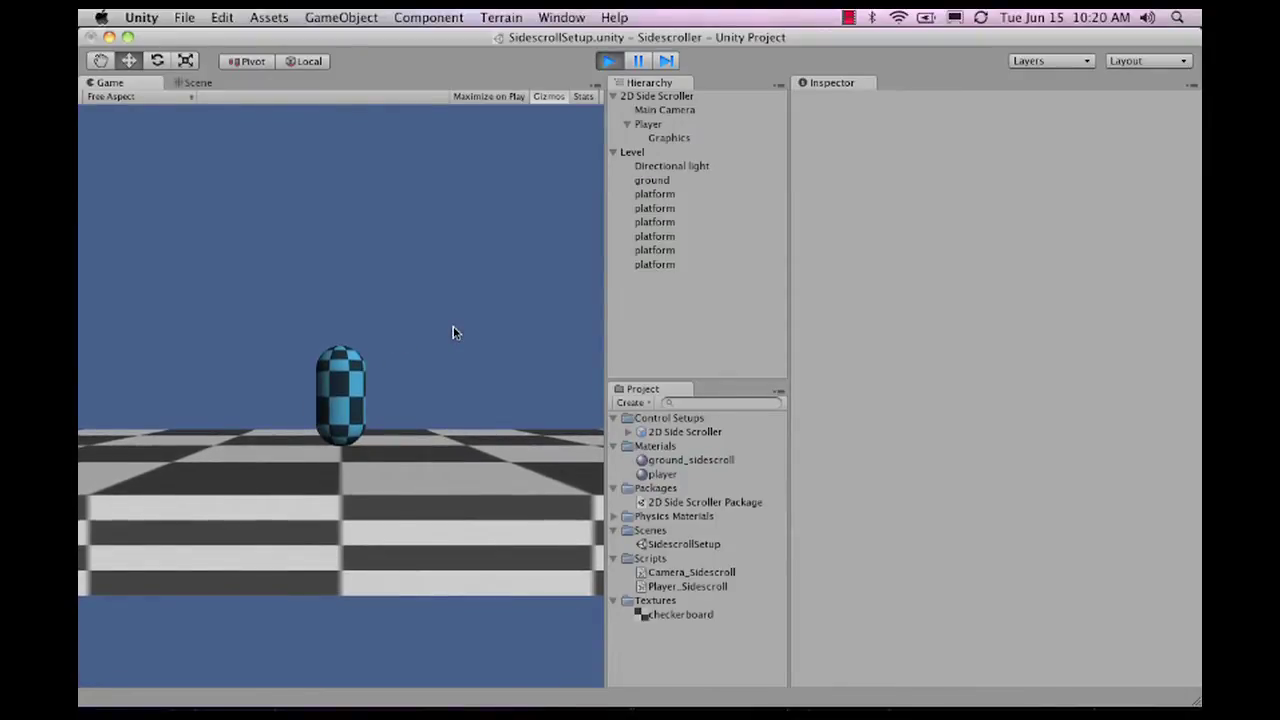
key(Left)
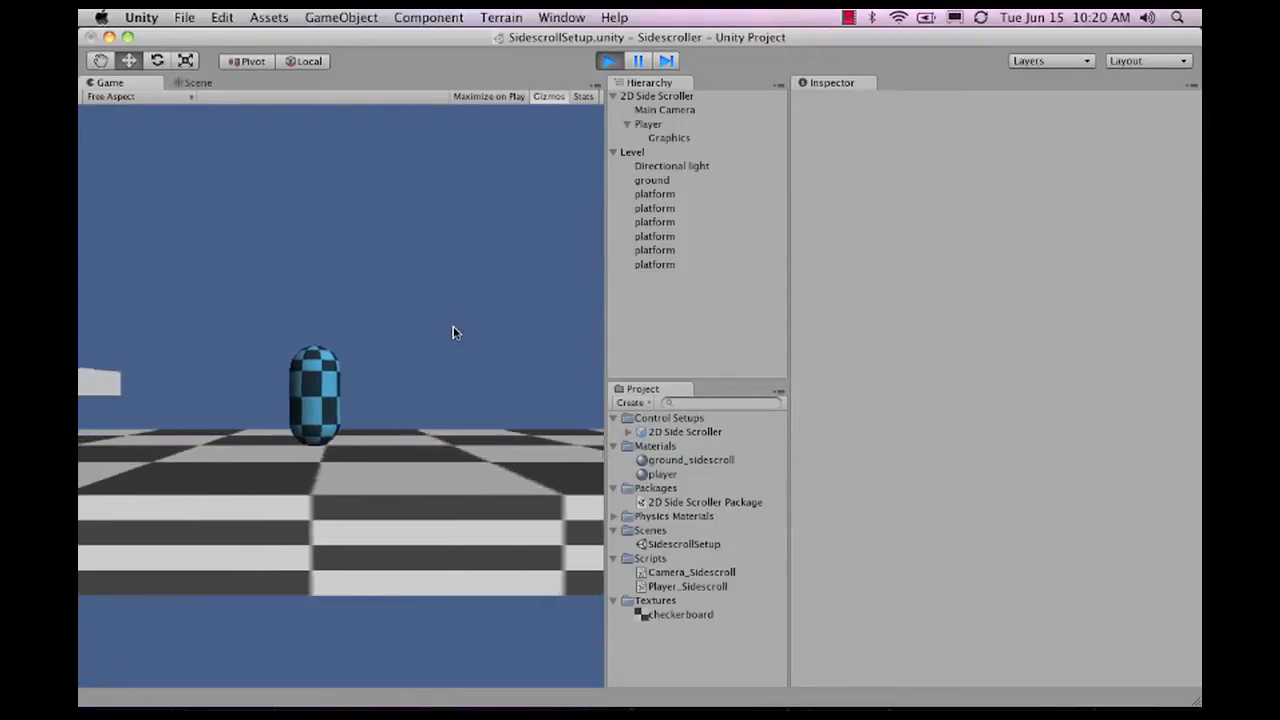
key(Right)
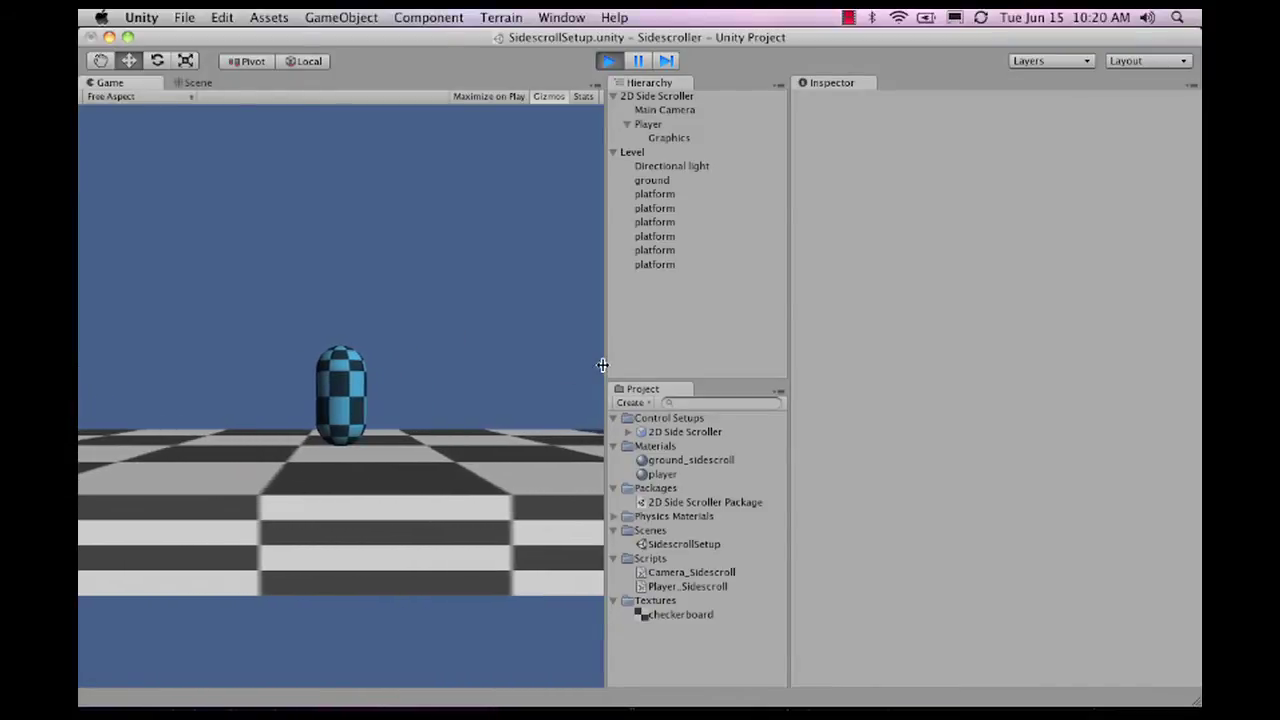
drag(602, 364, 767, 364)
- Run and jump the player capsule left and right across the platforms
key(Left)
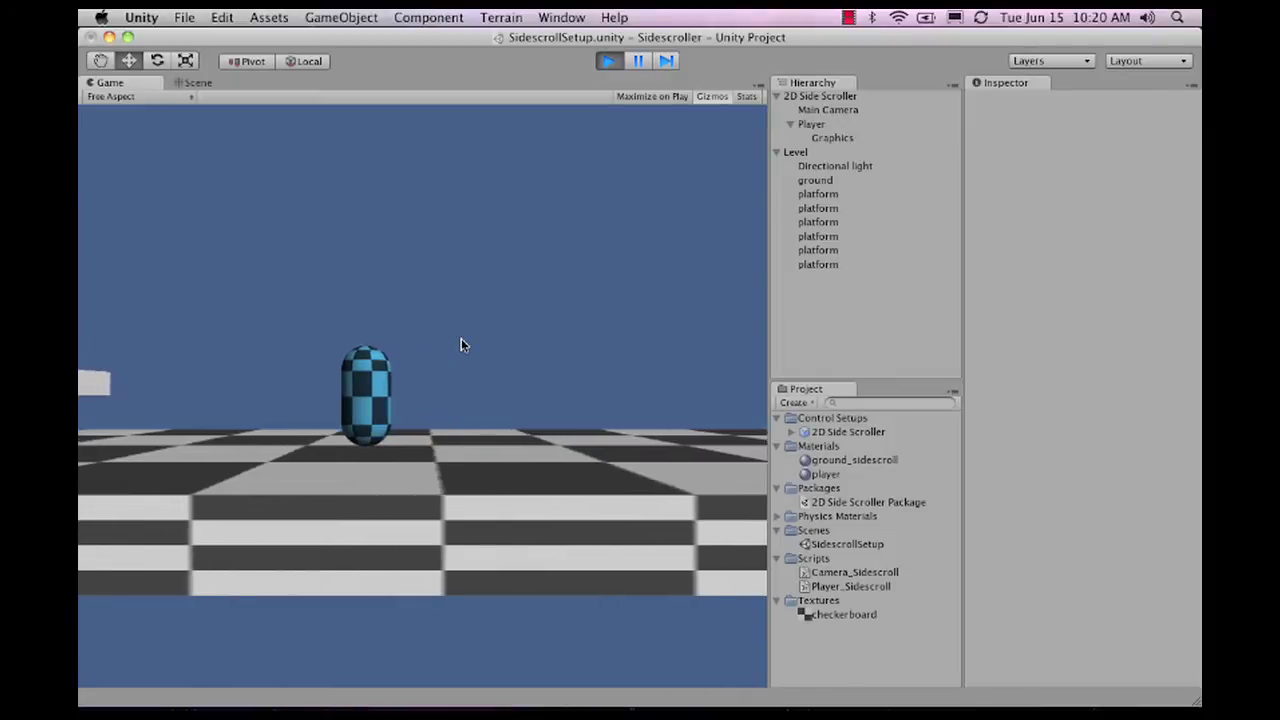
key(space)
key(Left)
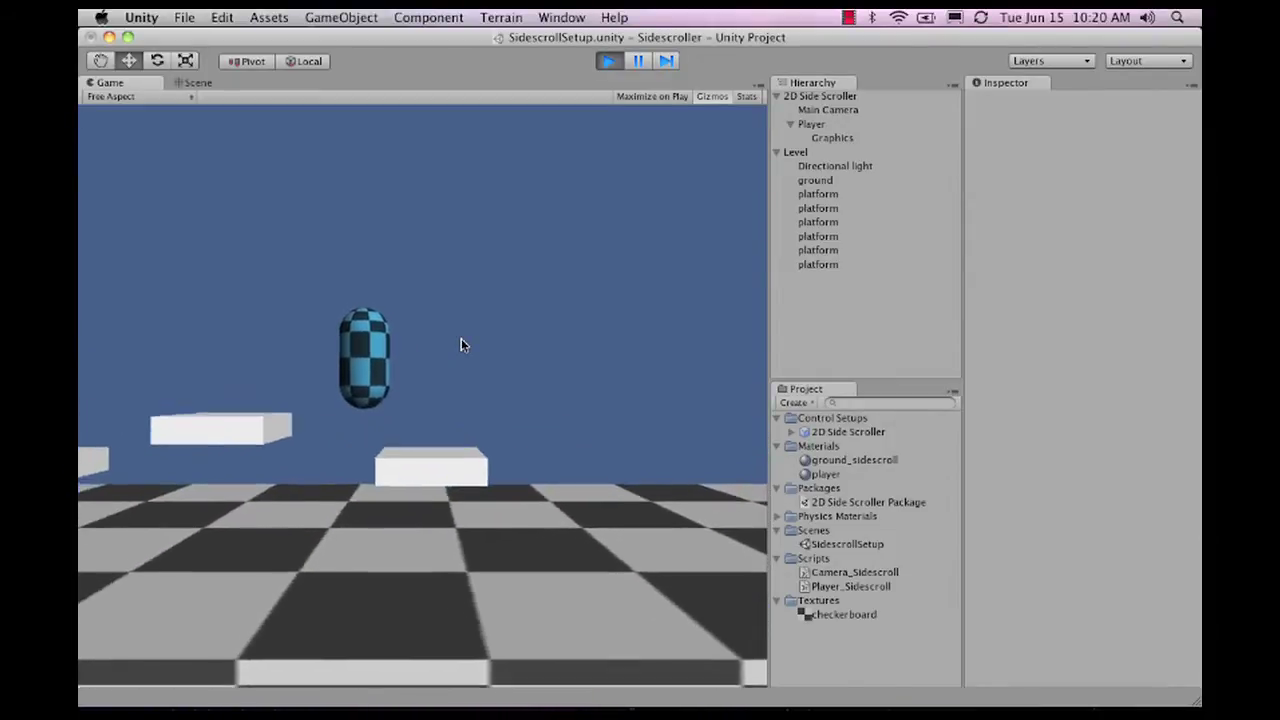
key(Right)
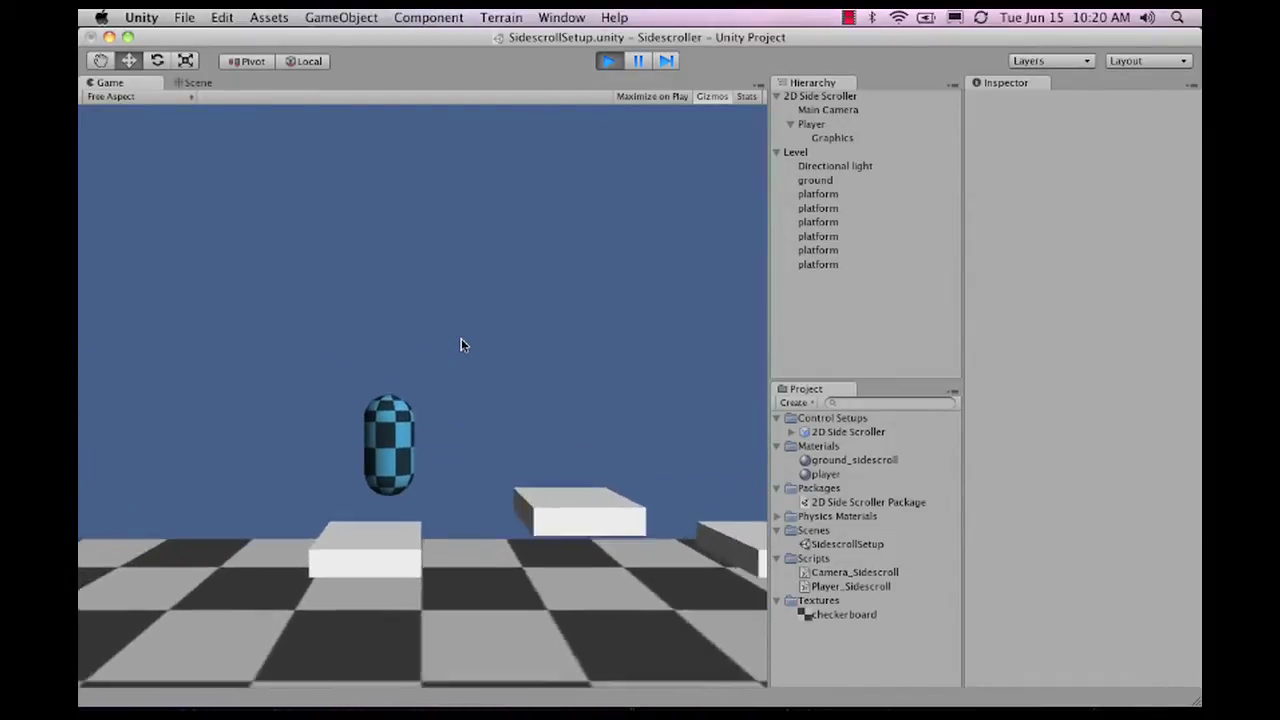
key(space)
key(Right)
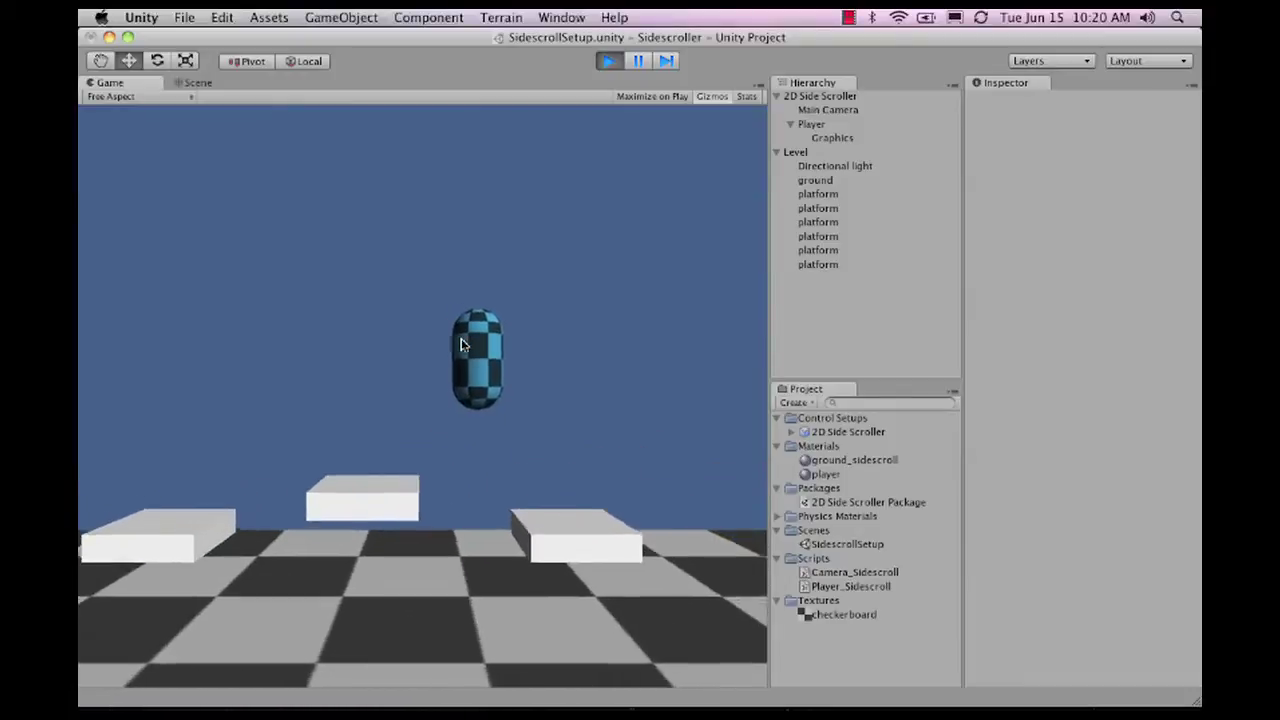
key(Right)
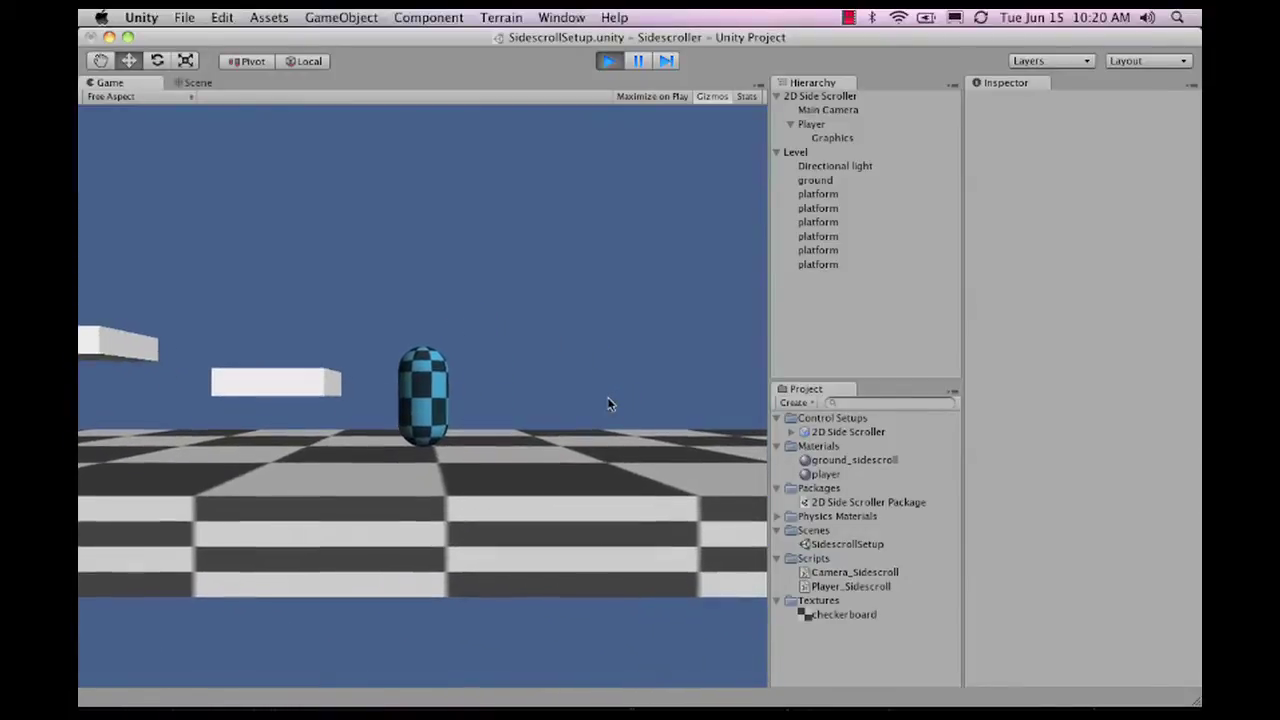
key(Right)
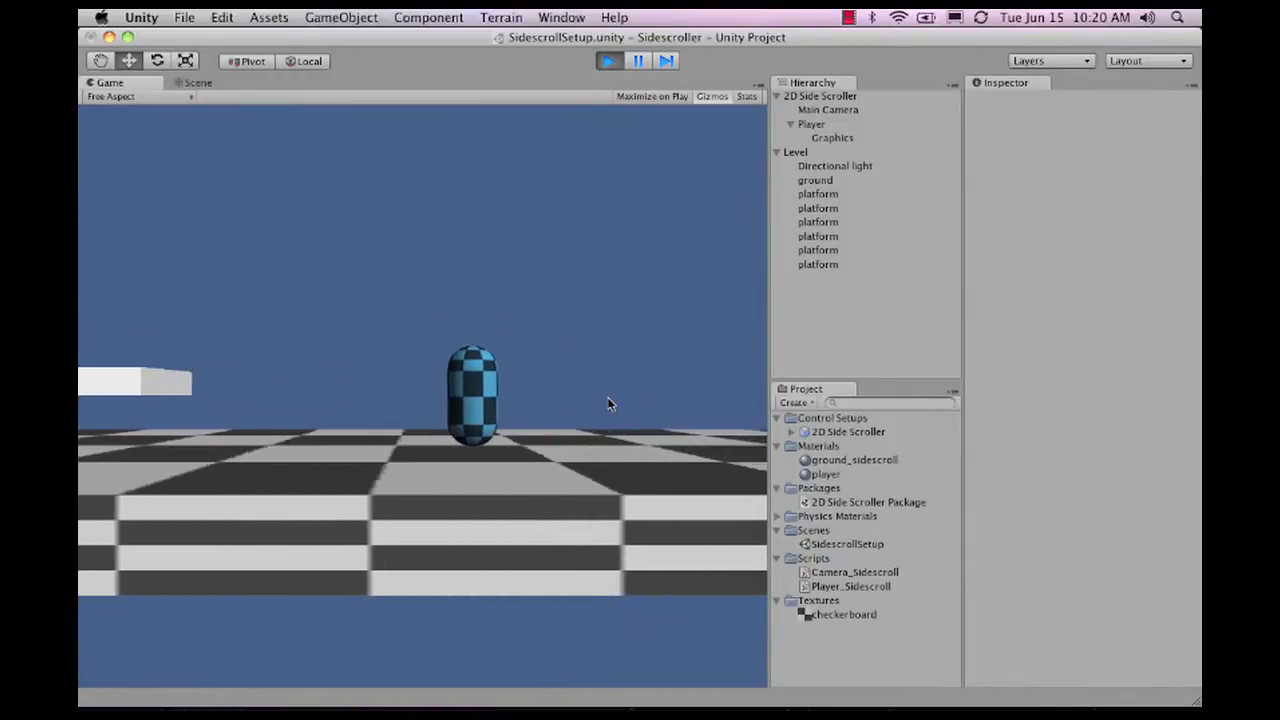
key(Left)
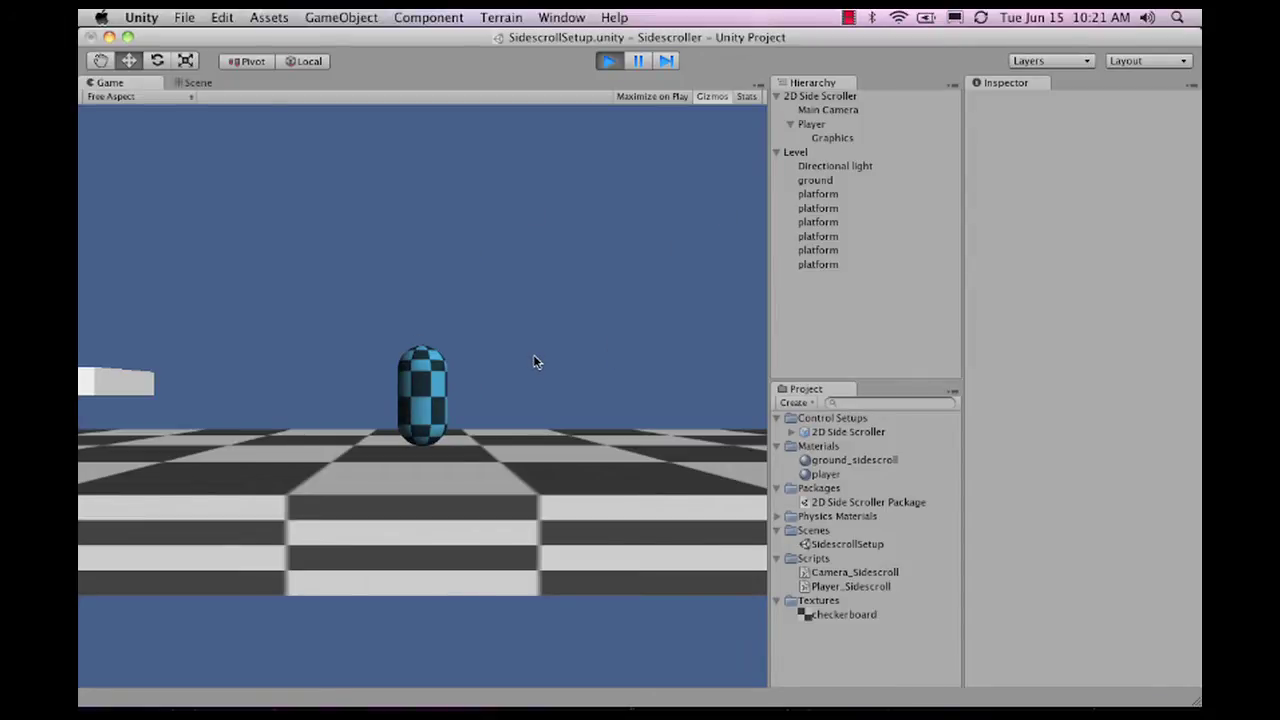
- Select Main Camera and resize the panels so its Inspector is wider
click(834, 110)
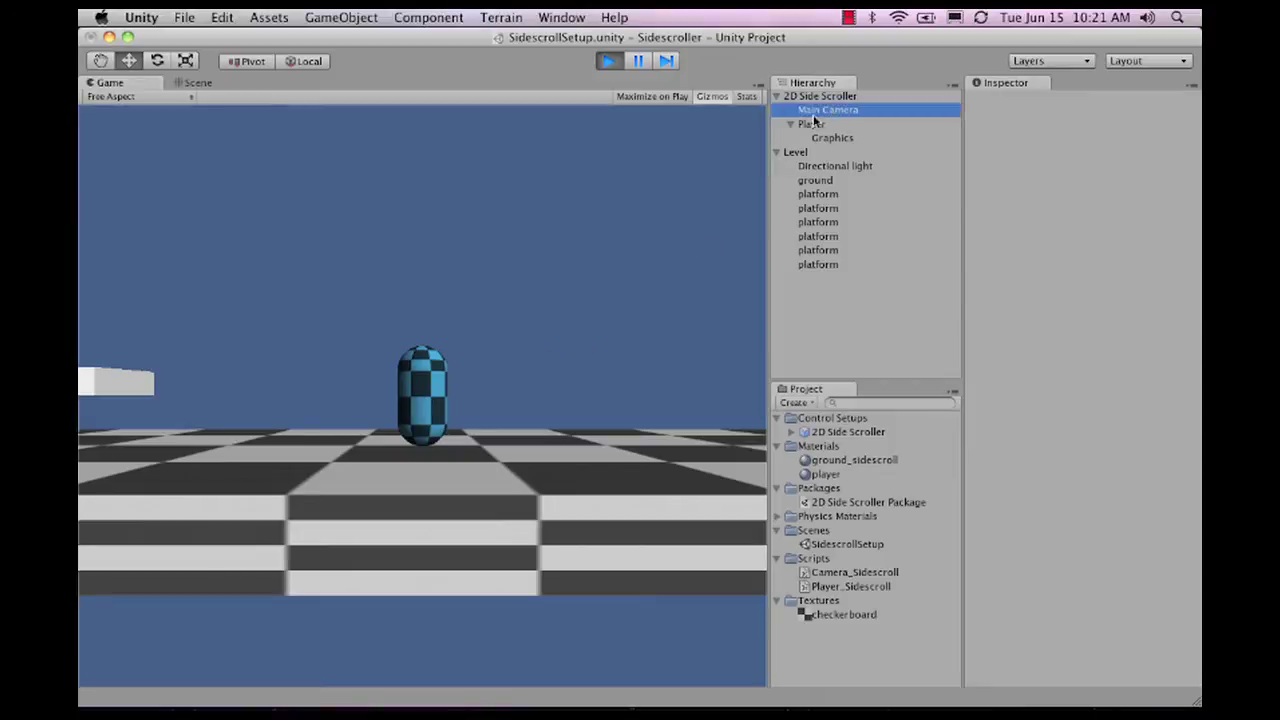
drag(767, 235, 623, 232)
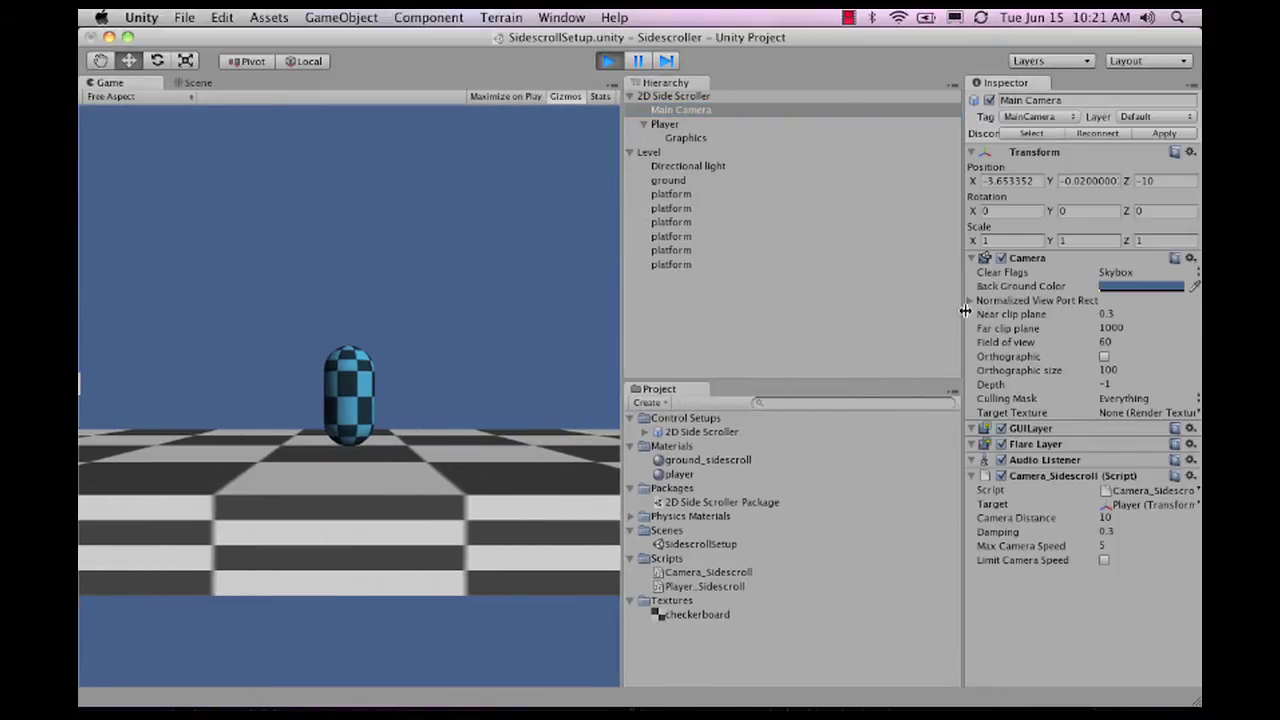
drag(957, 313, 787, 313)
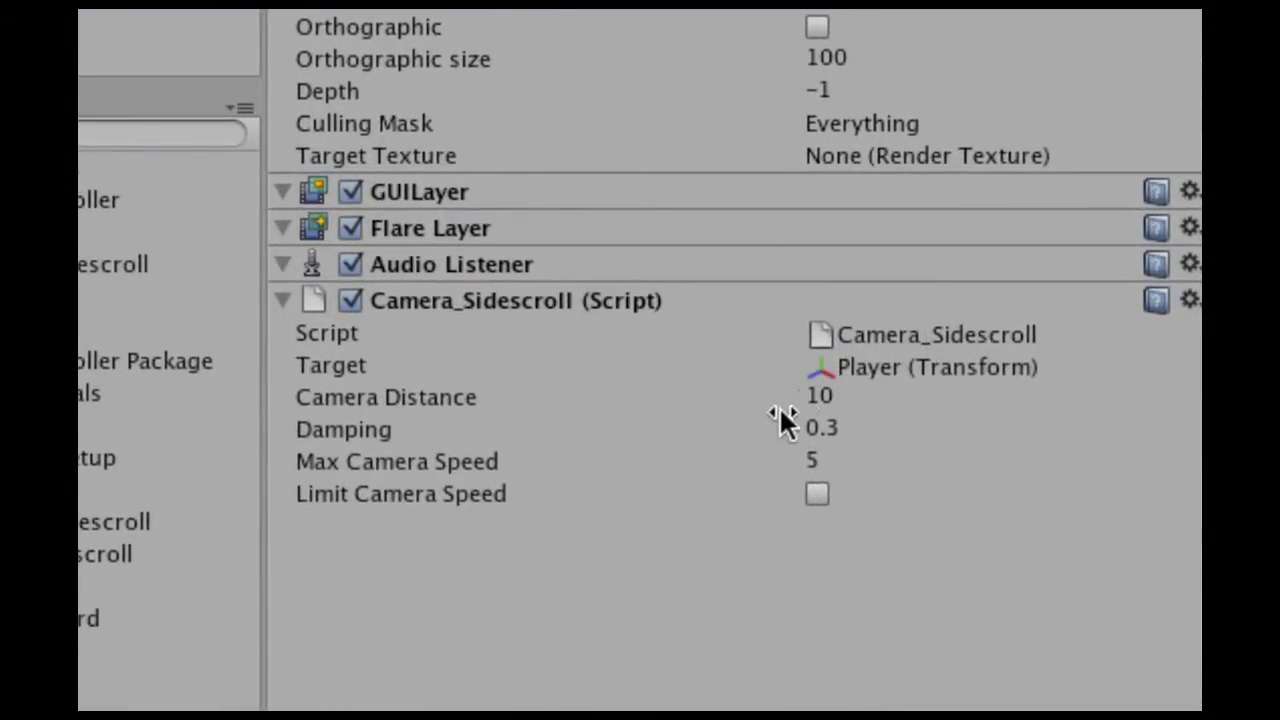
- Try Camera Distance values 5 and 30, then settle on 10
click(868, 400)
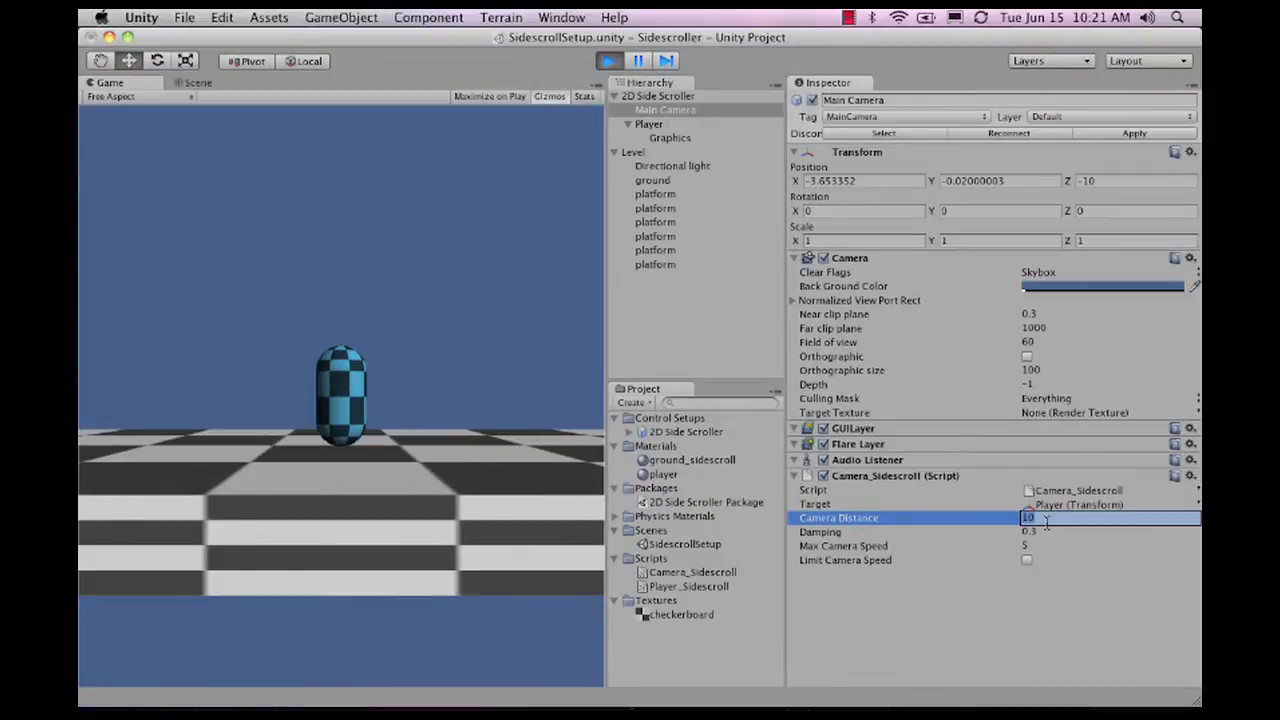
text(5)
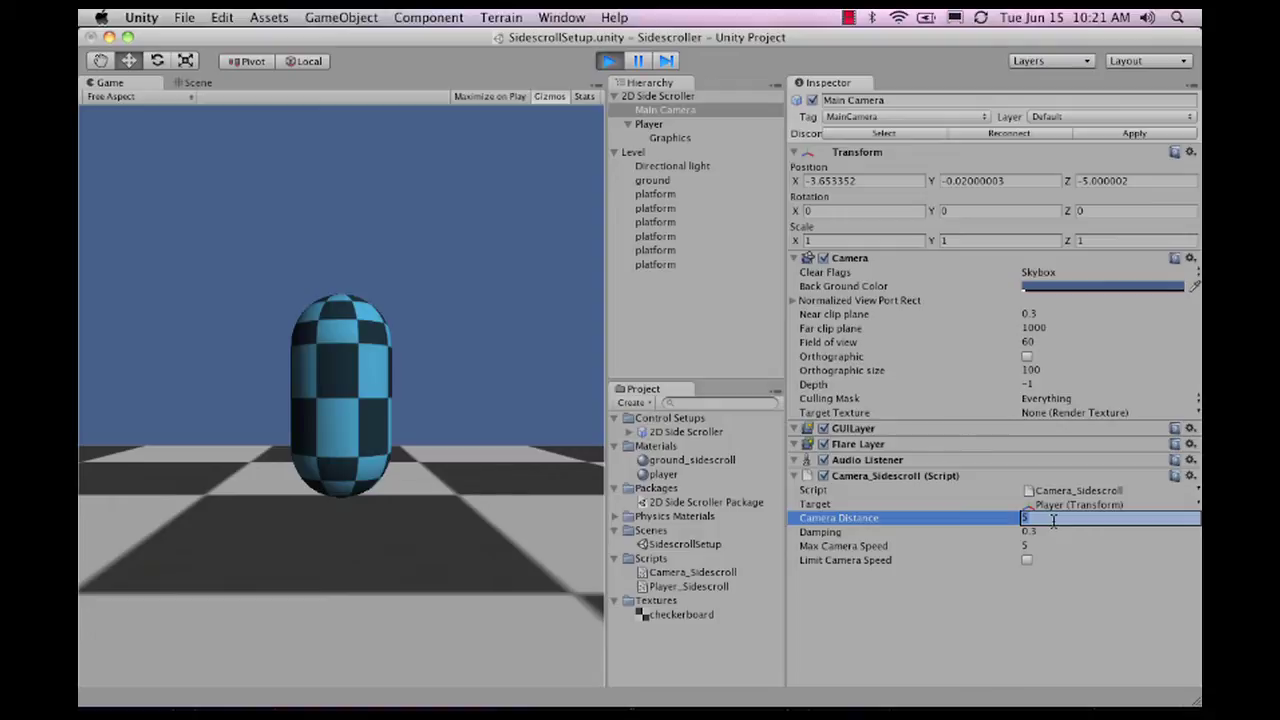
text(30)
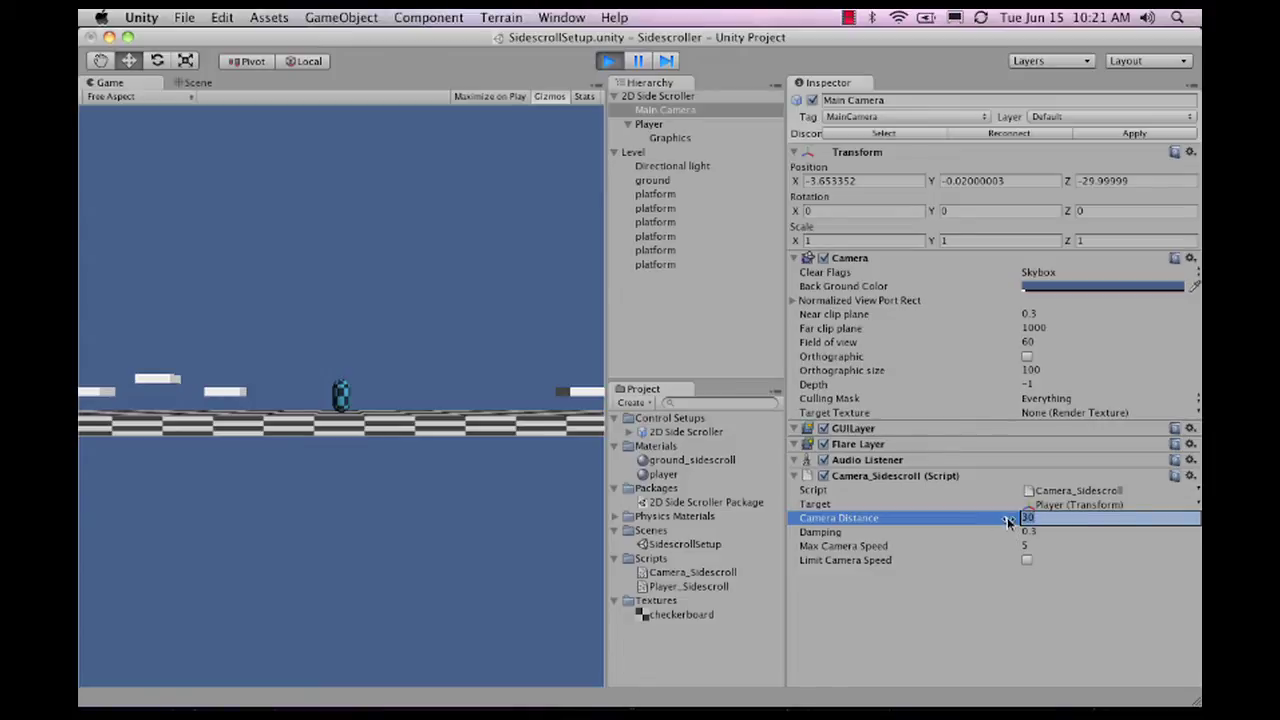
text(10)
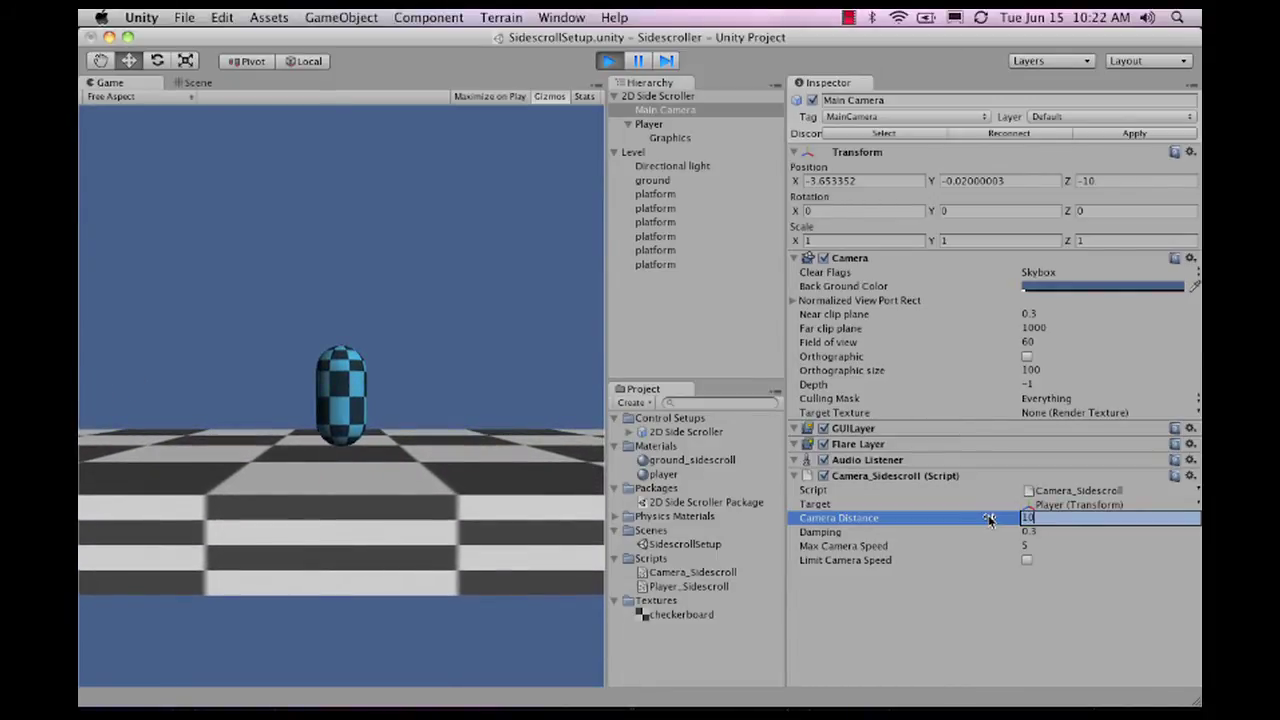
key(Return)
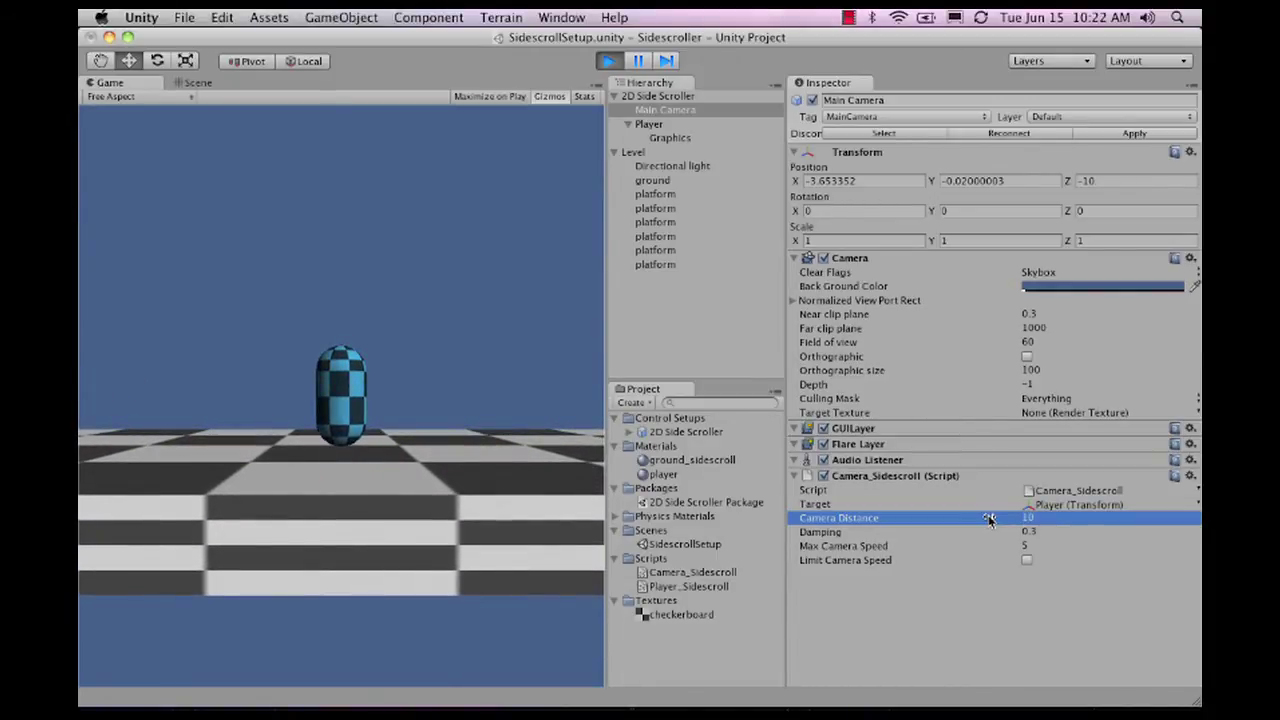
- Keep Damping at 0.3 and move the player to test camera following
click(1040, 535)
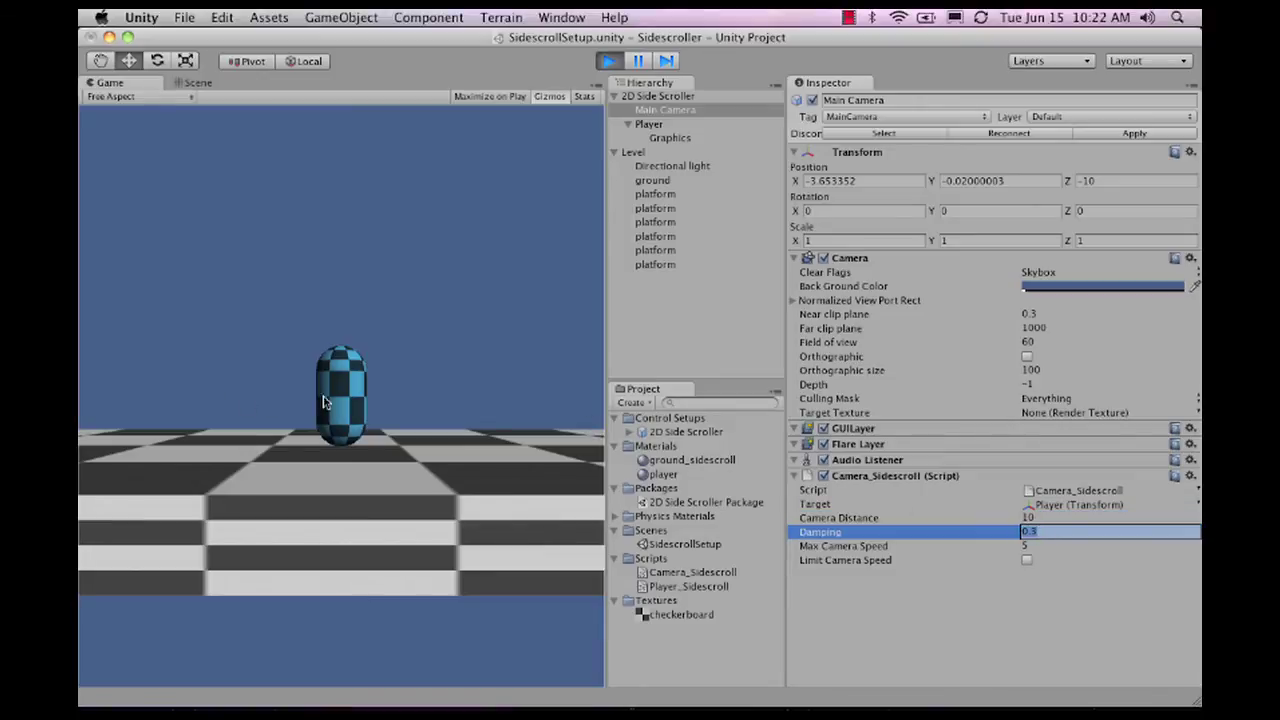
click(402, 398)
key(Right)
key(Left)
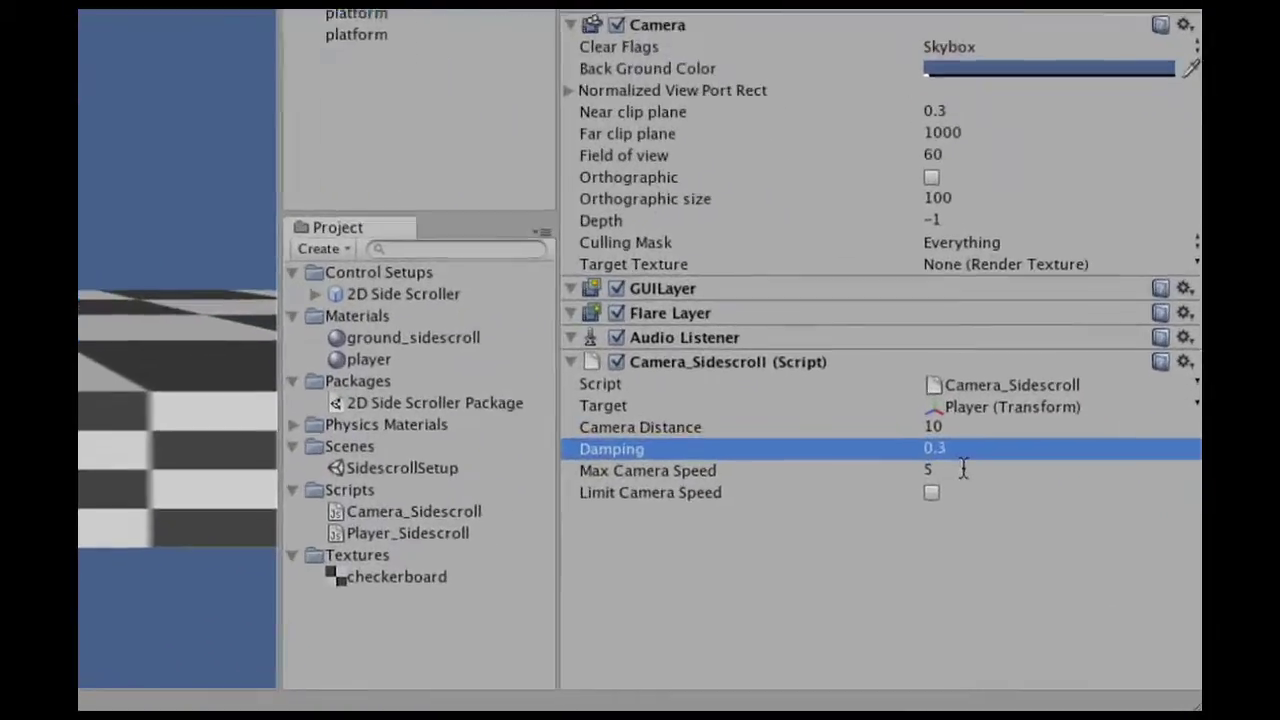
- Keep Max Camera Speed at 5, toggle Limit Camera Speed off again, and select Player
click(1036, 544)
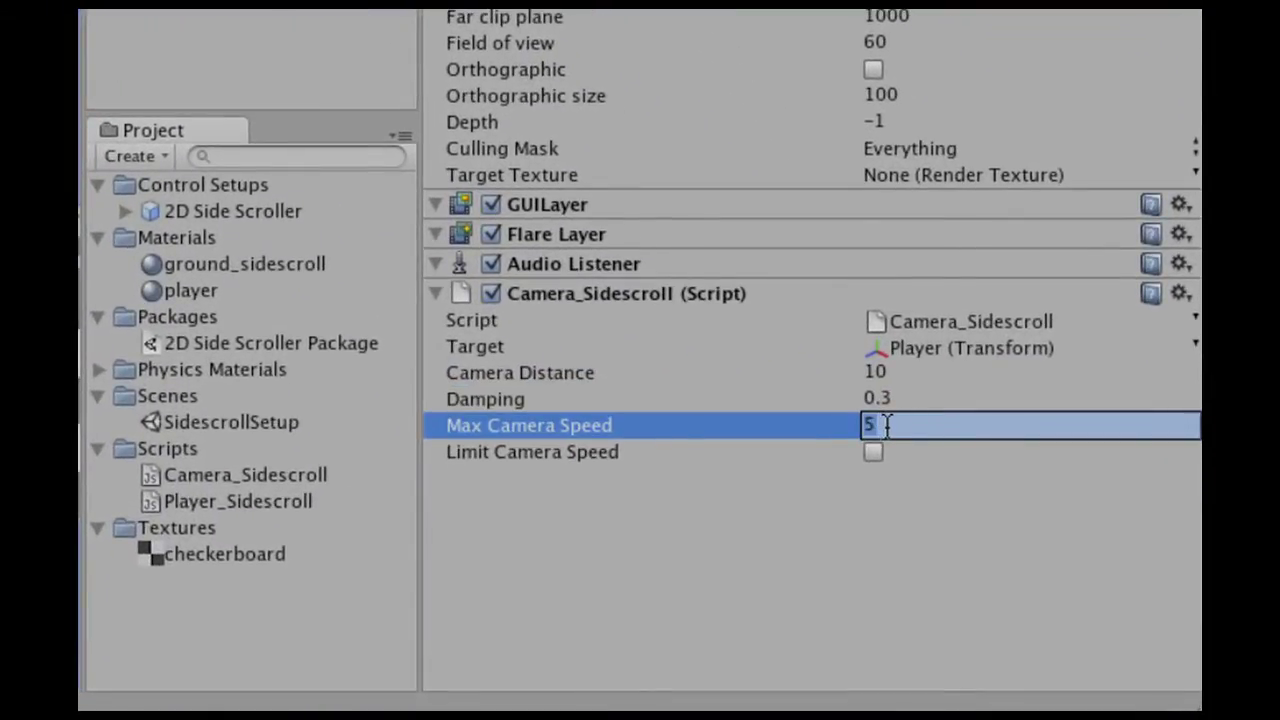
click(480, 451)
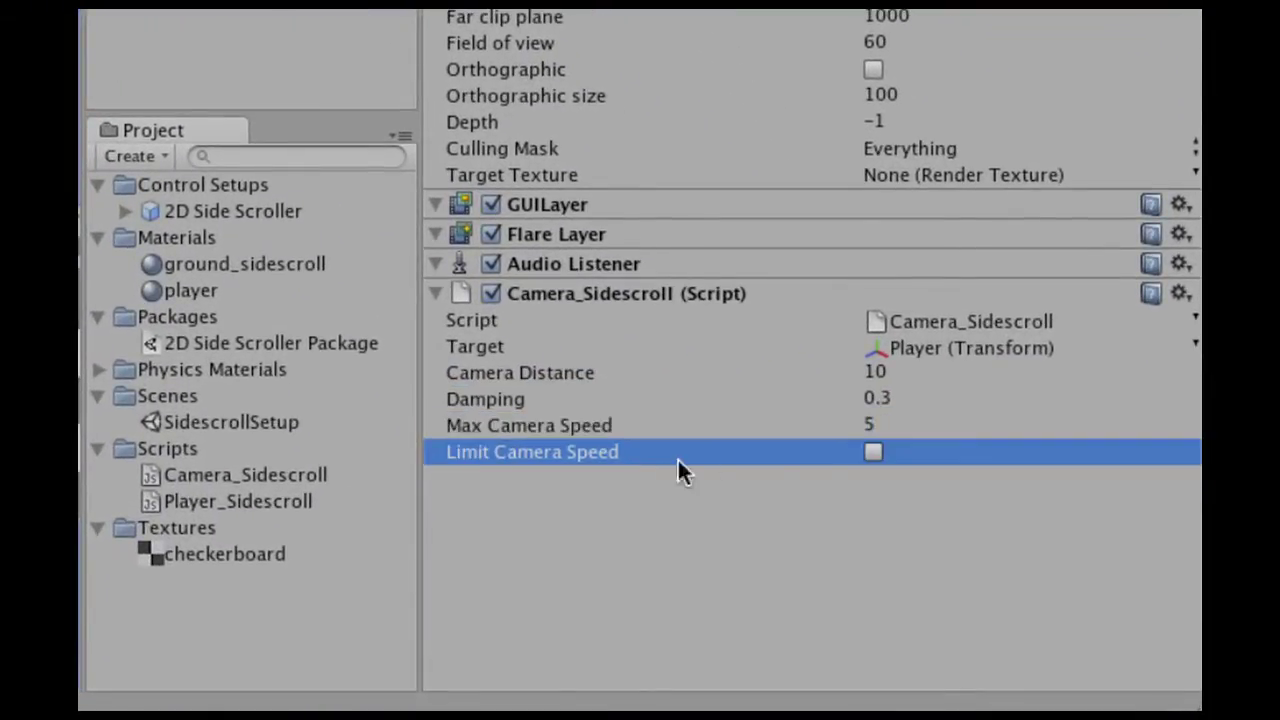
click(873, 453)
click(873, 453)
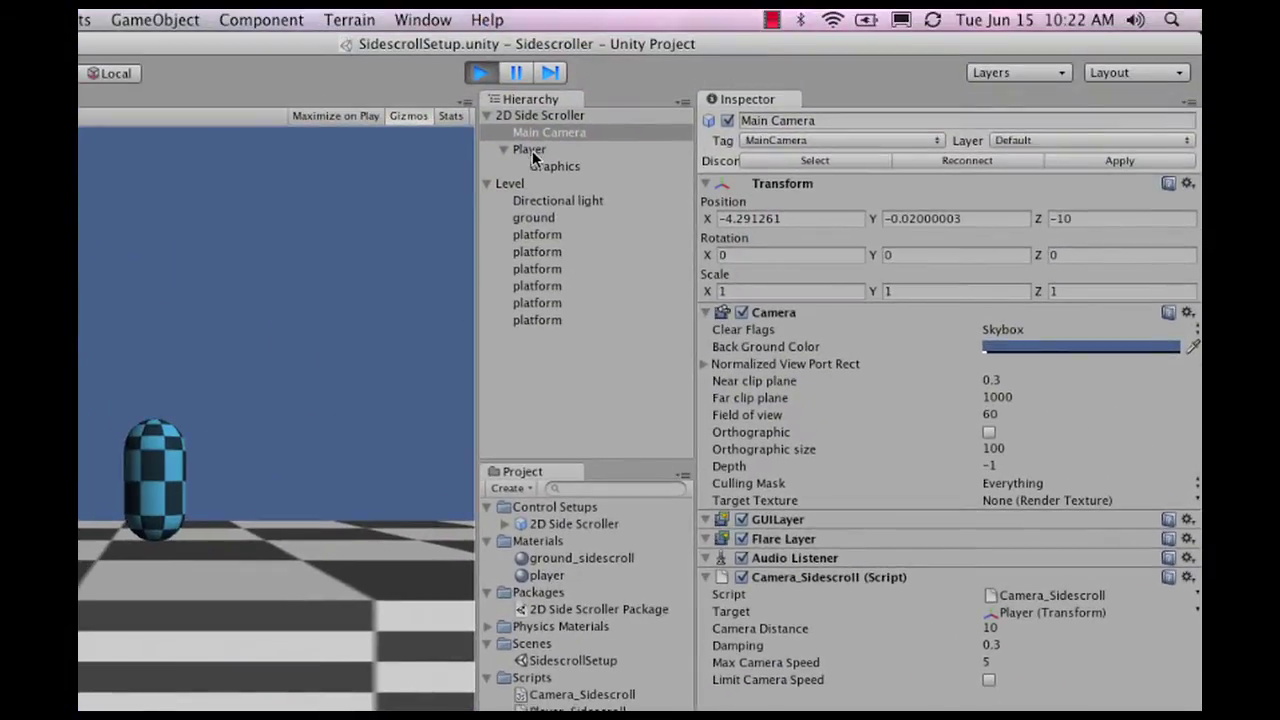
click(532, 150)
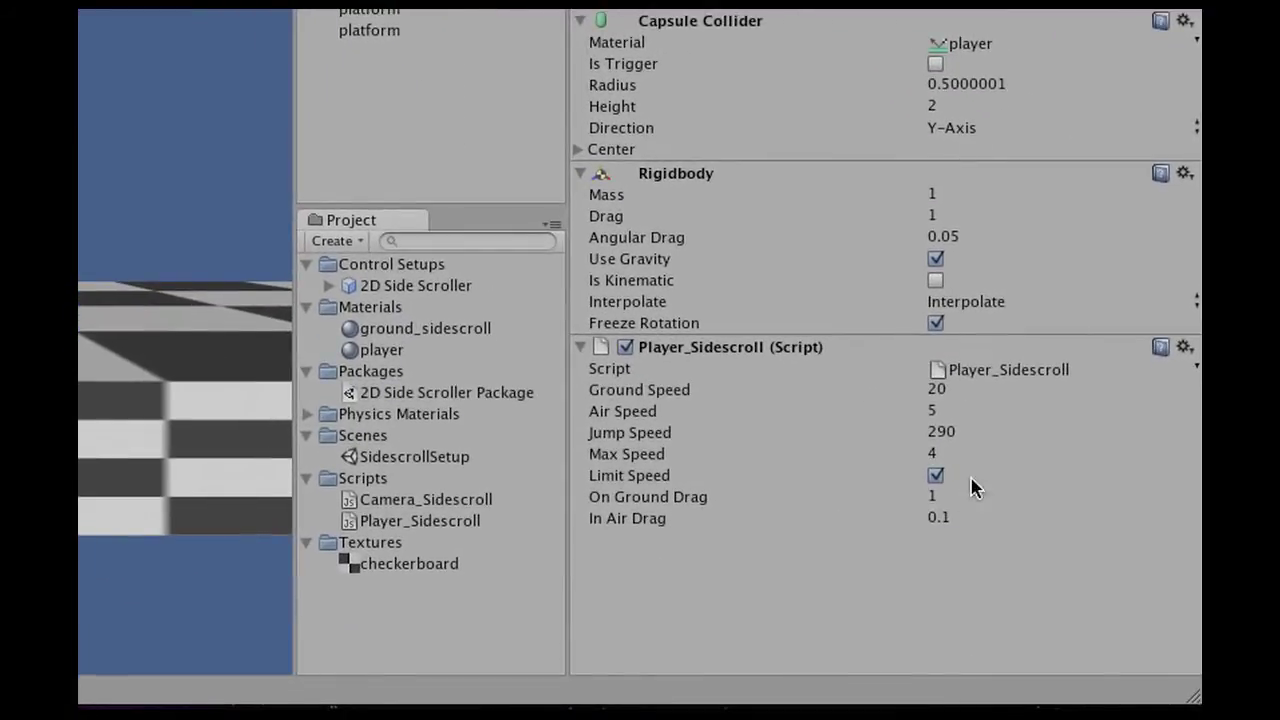
- Set Ground Speed to 40 and test running and jumping
click(956, 390)
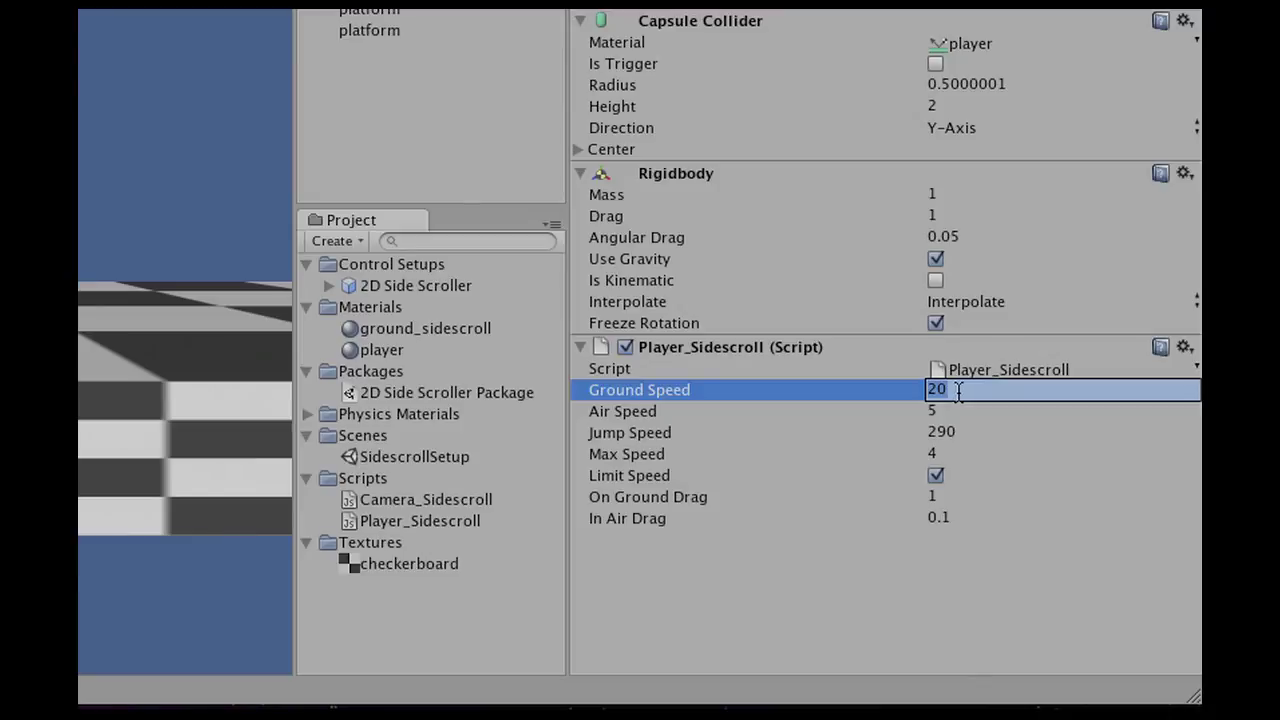
text(40)
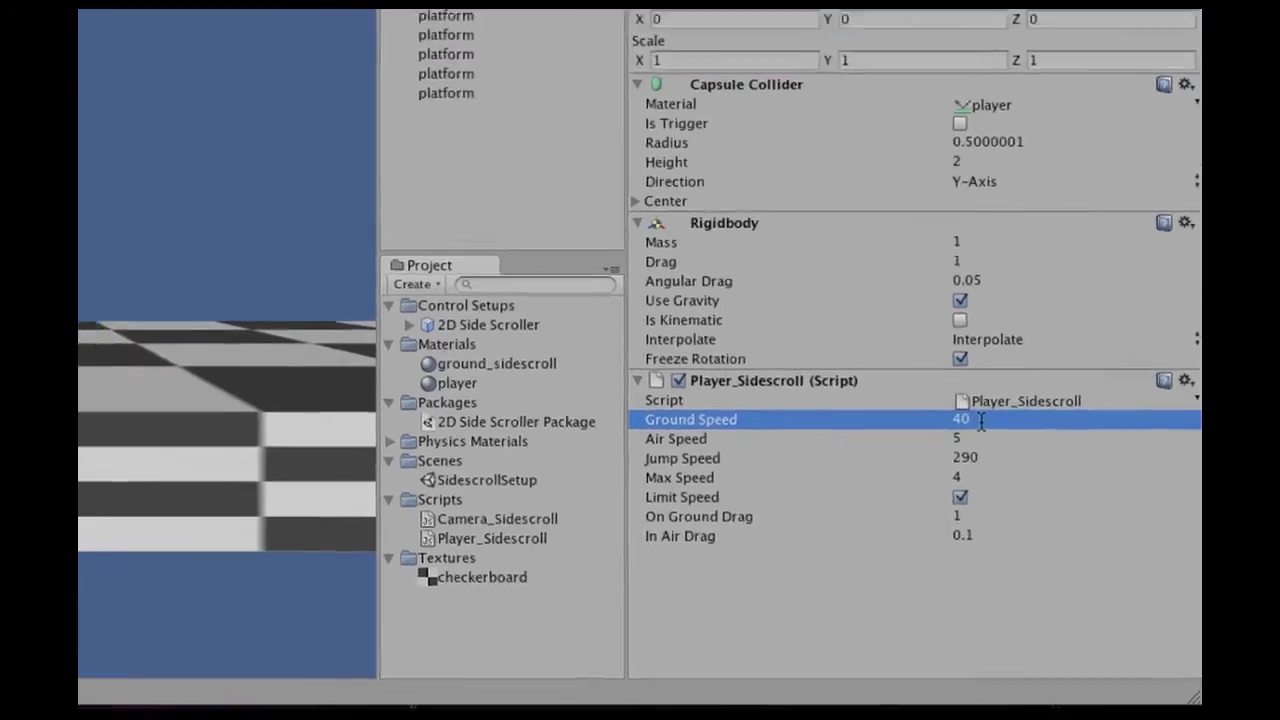
key(Right)
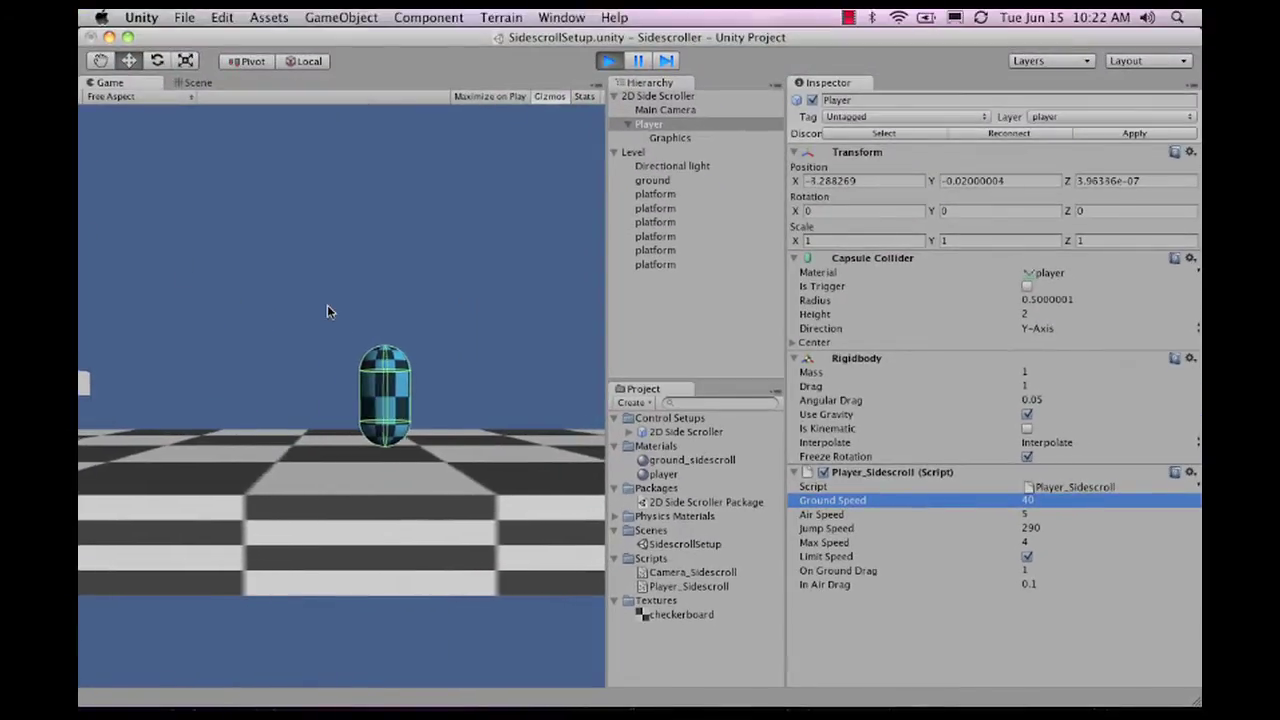
key(Left)
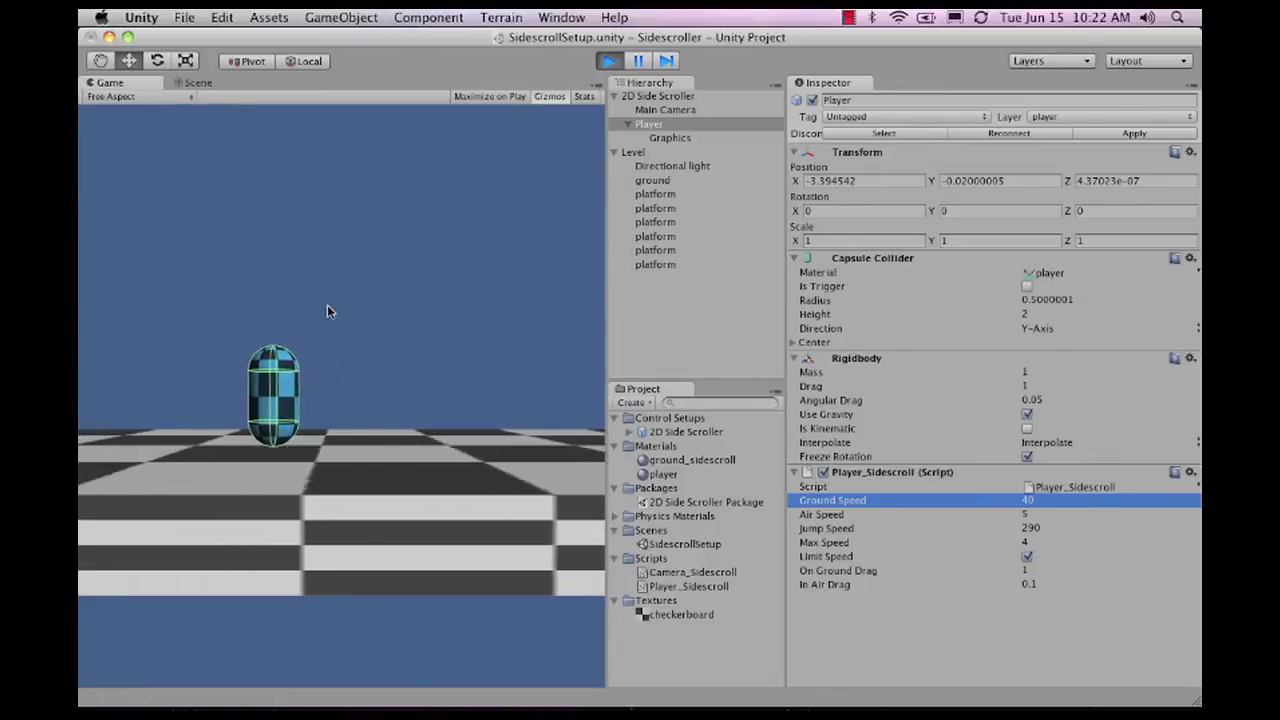
key(space)
key(Right)
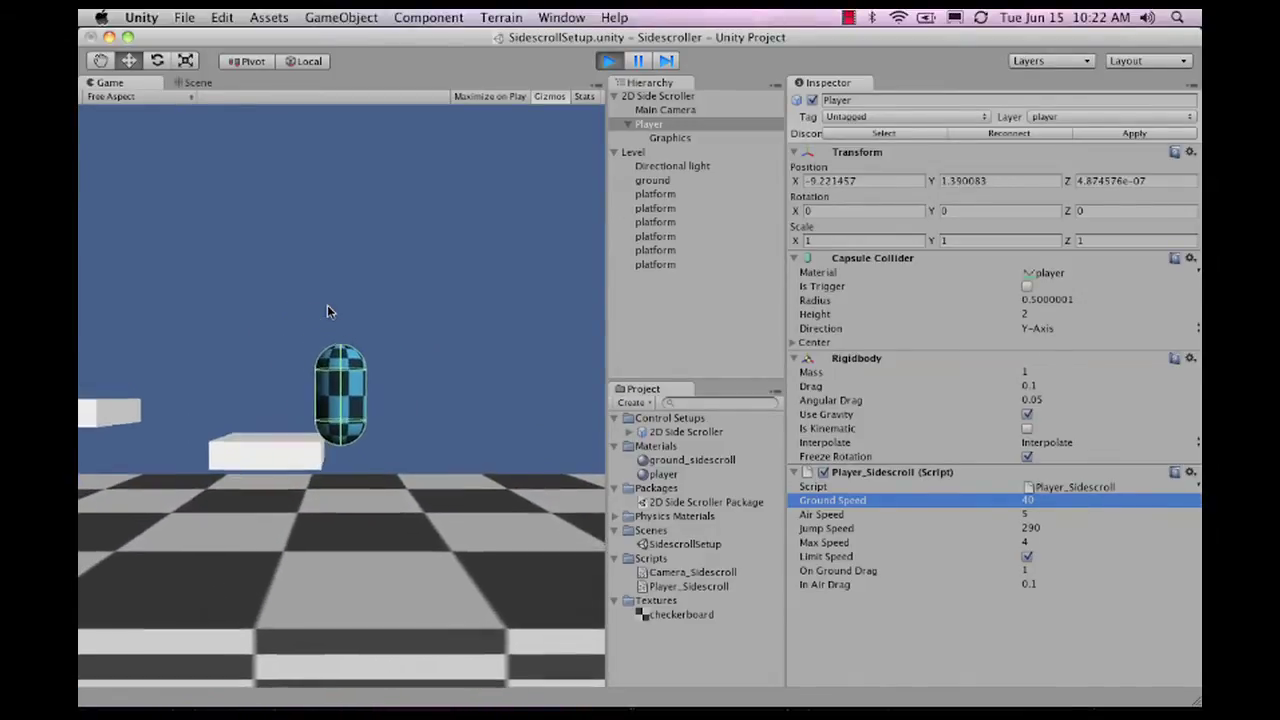
key(Right)
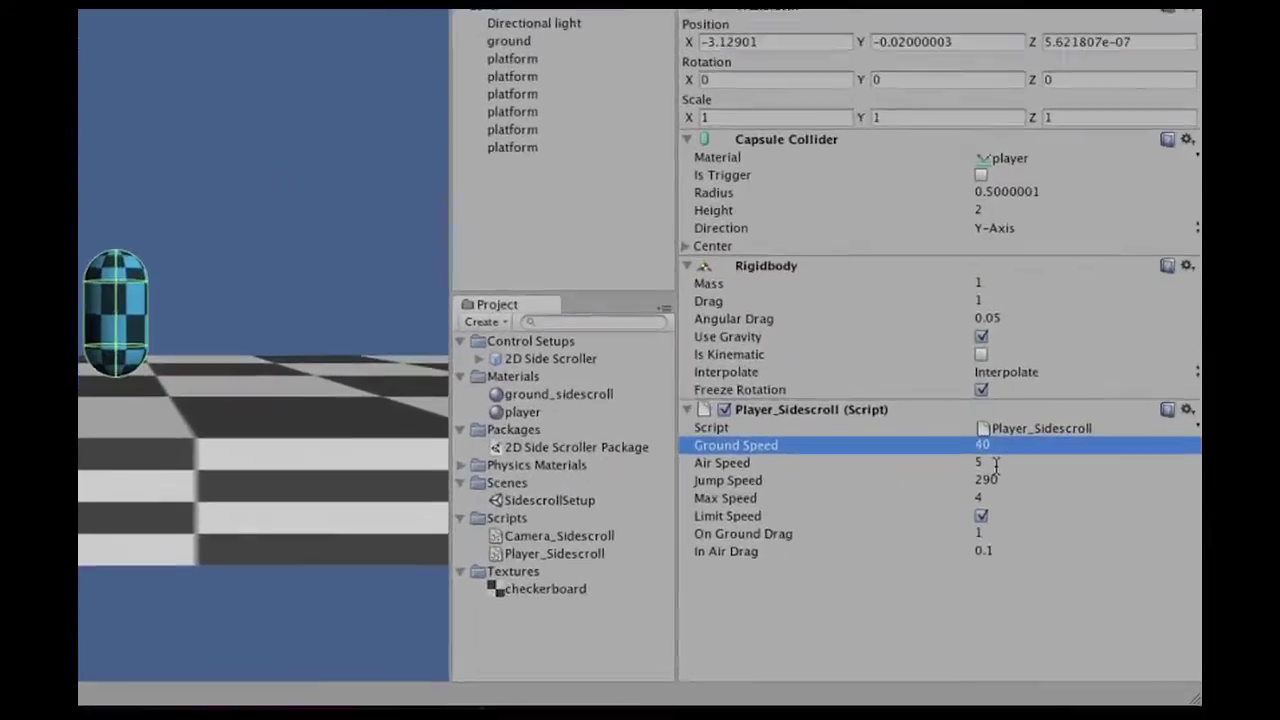
- Set Air Speed to 20 and test jumping left and right
click(1030, 514)
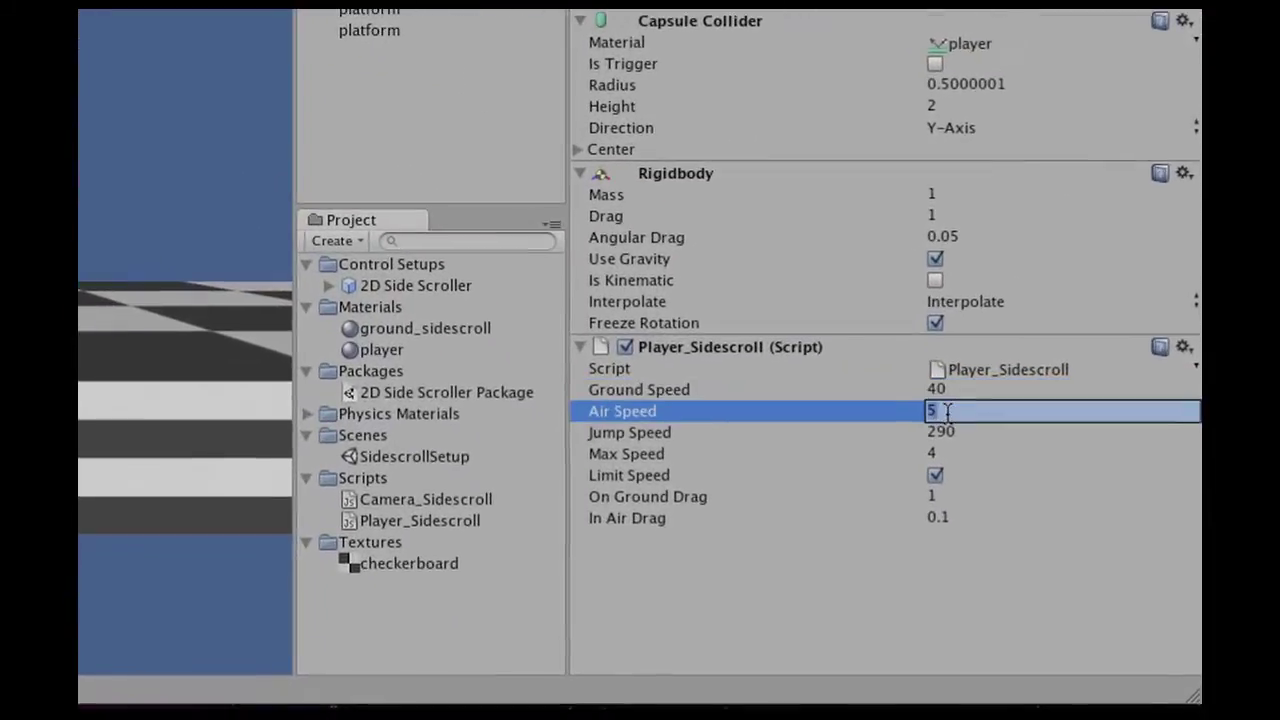
text(20)
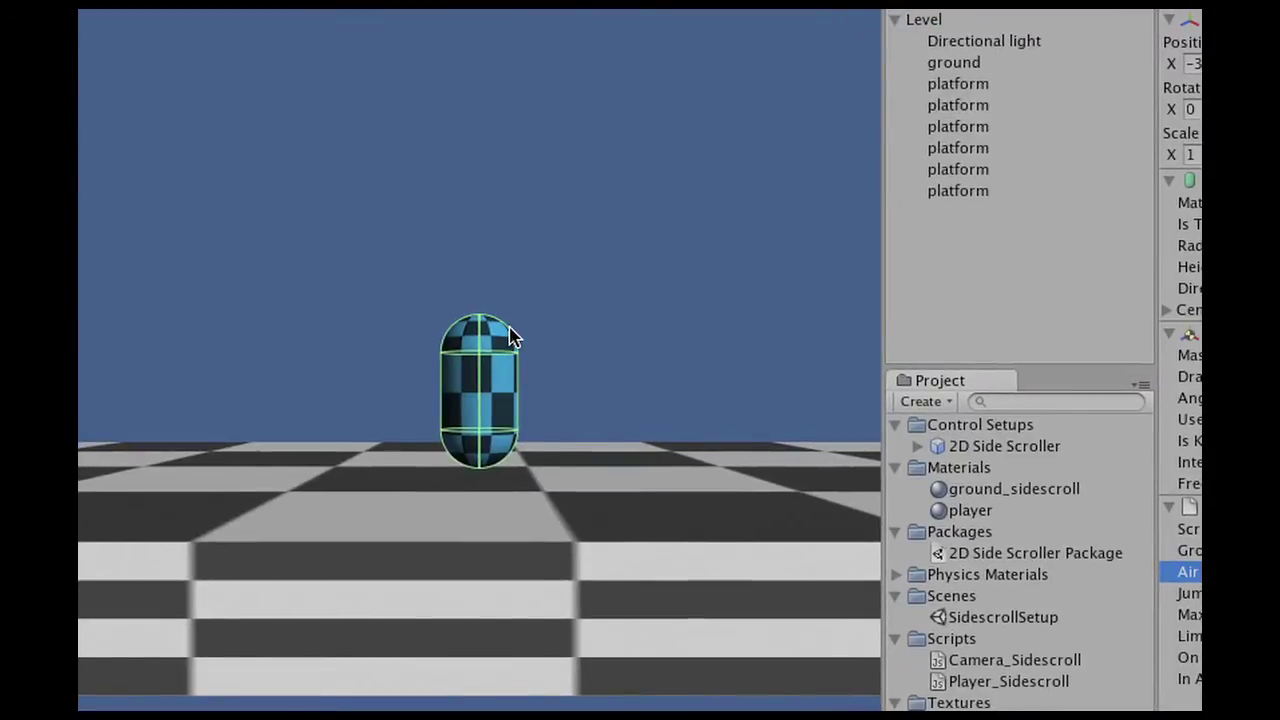
key(Left)
key(space)
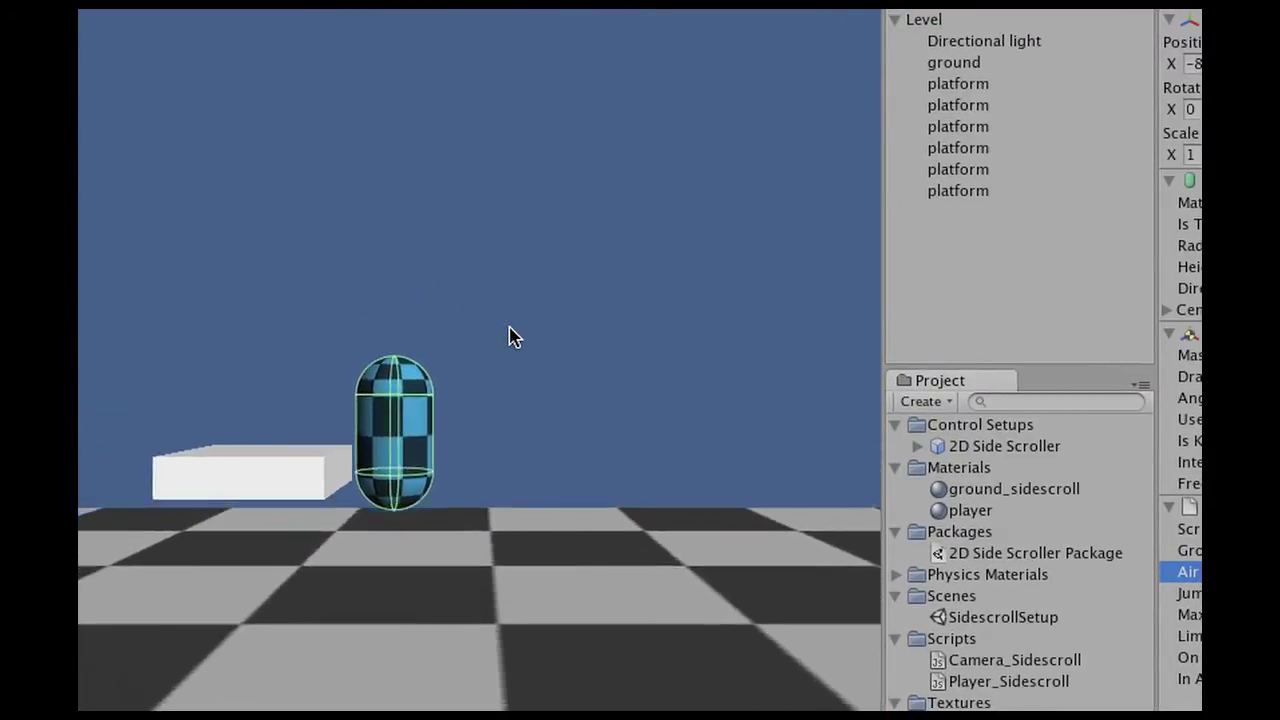
key(Right)
key(space)
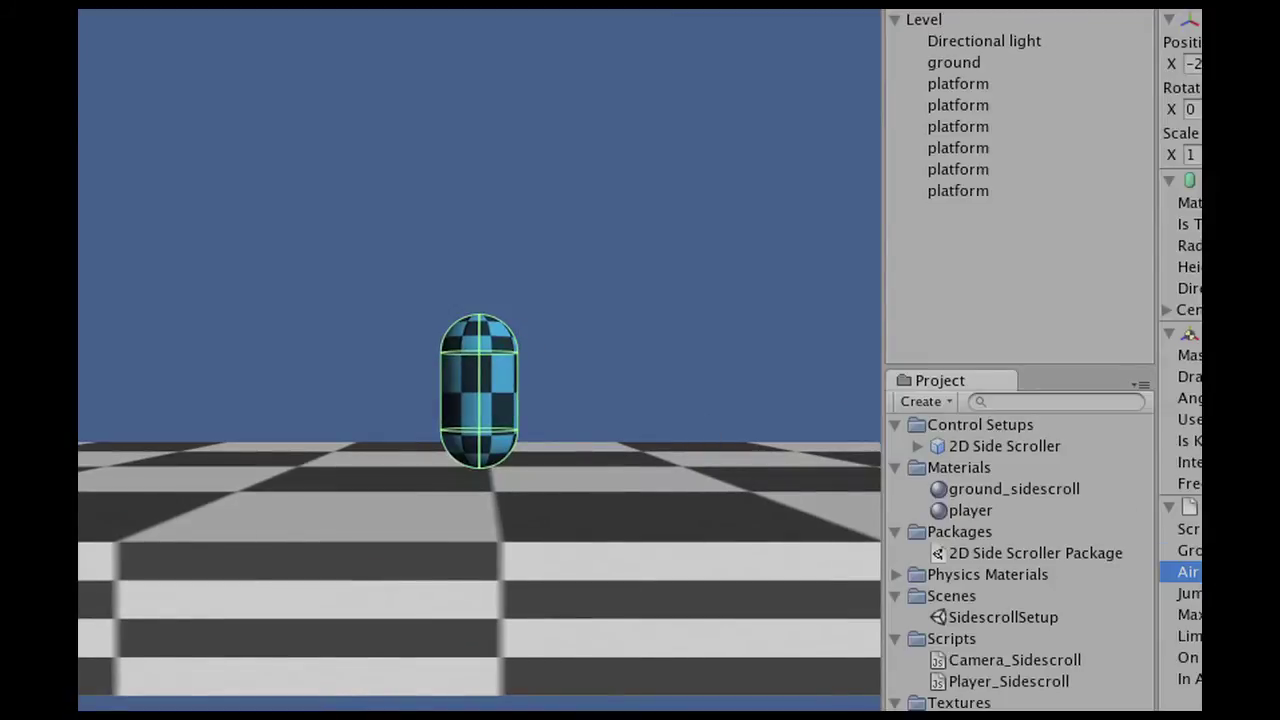
key(Tab)
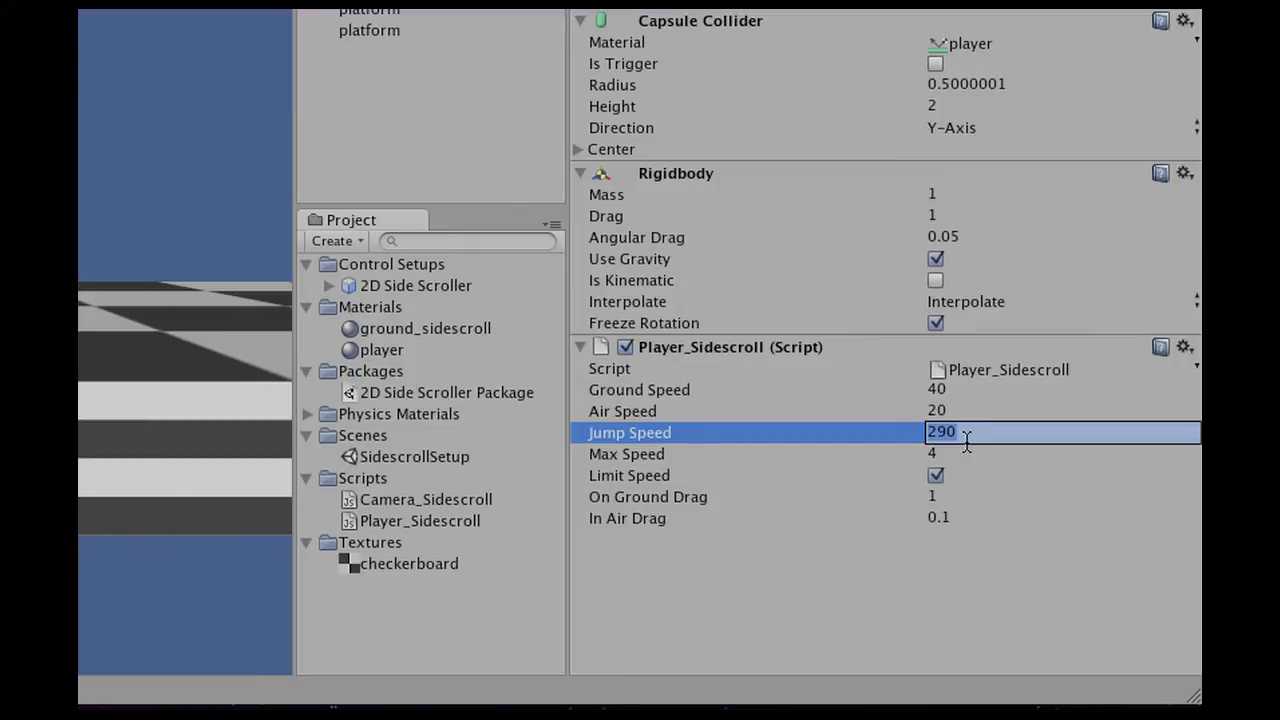
- Set Jump Speed to 800 and test the higher jumps
text(800)
key(Return)
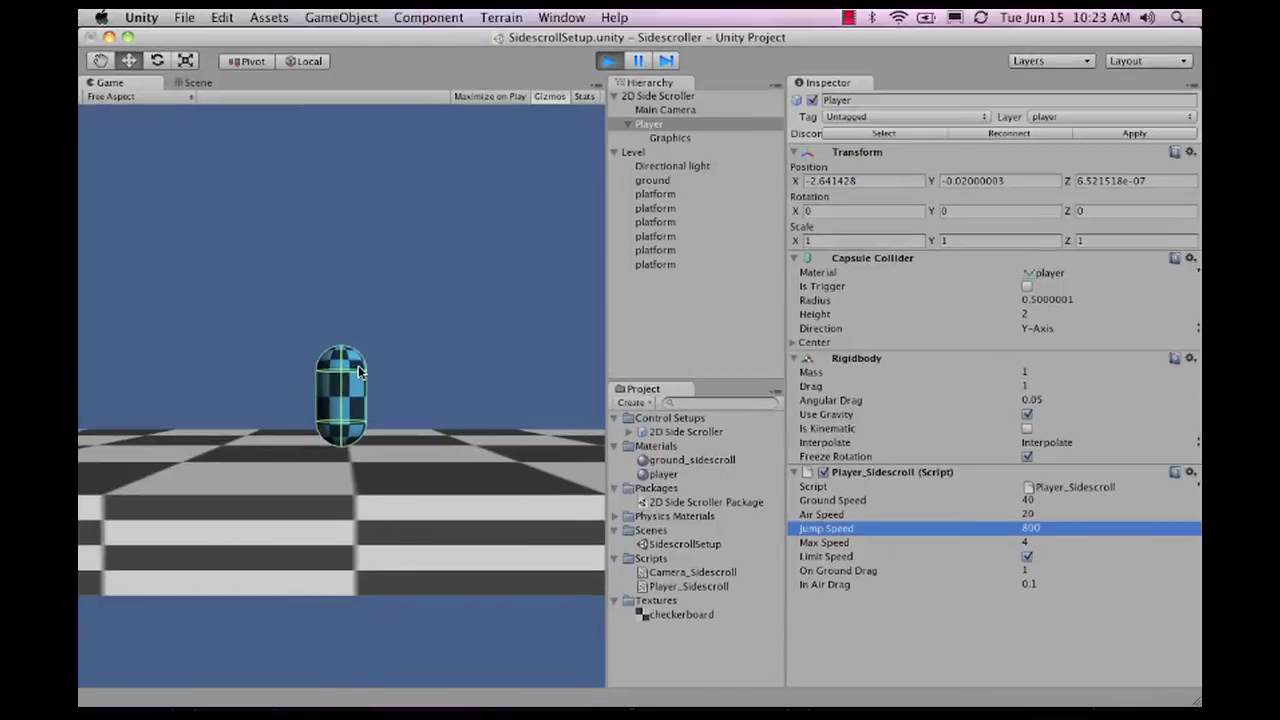
key(space)
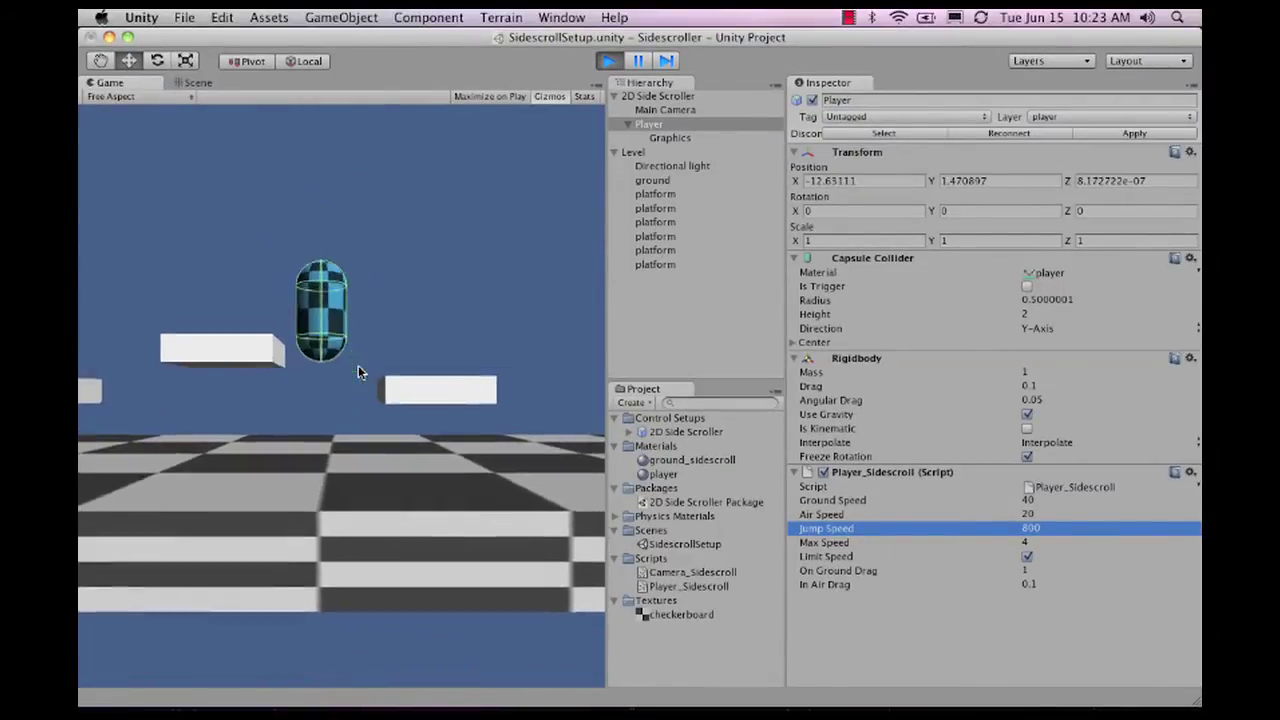
key(space)
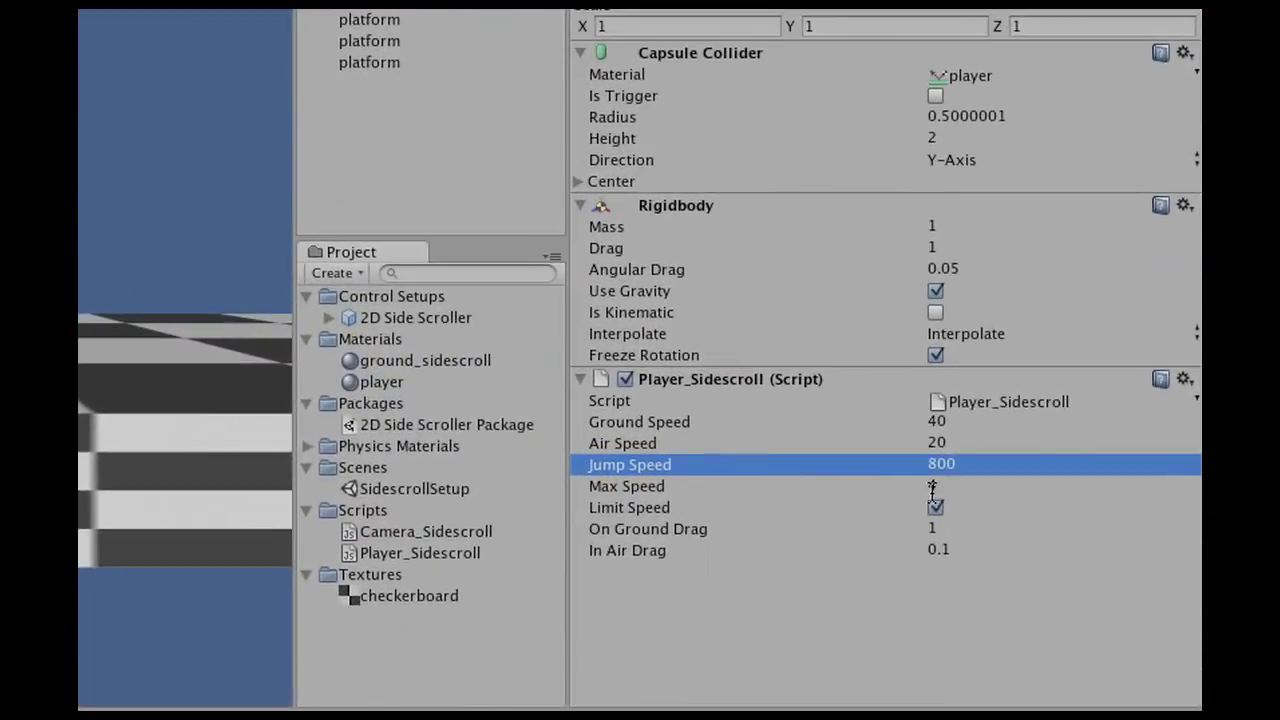
- Review Max Speed 4, On Ground Drag 1 and In Air Drag 0.1, leaving them unchanged
click(933, 487)
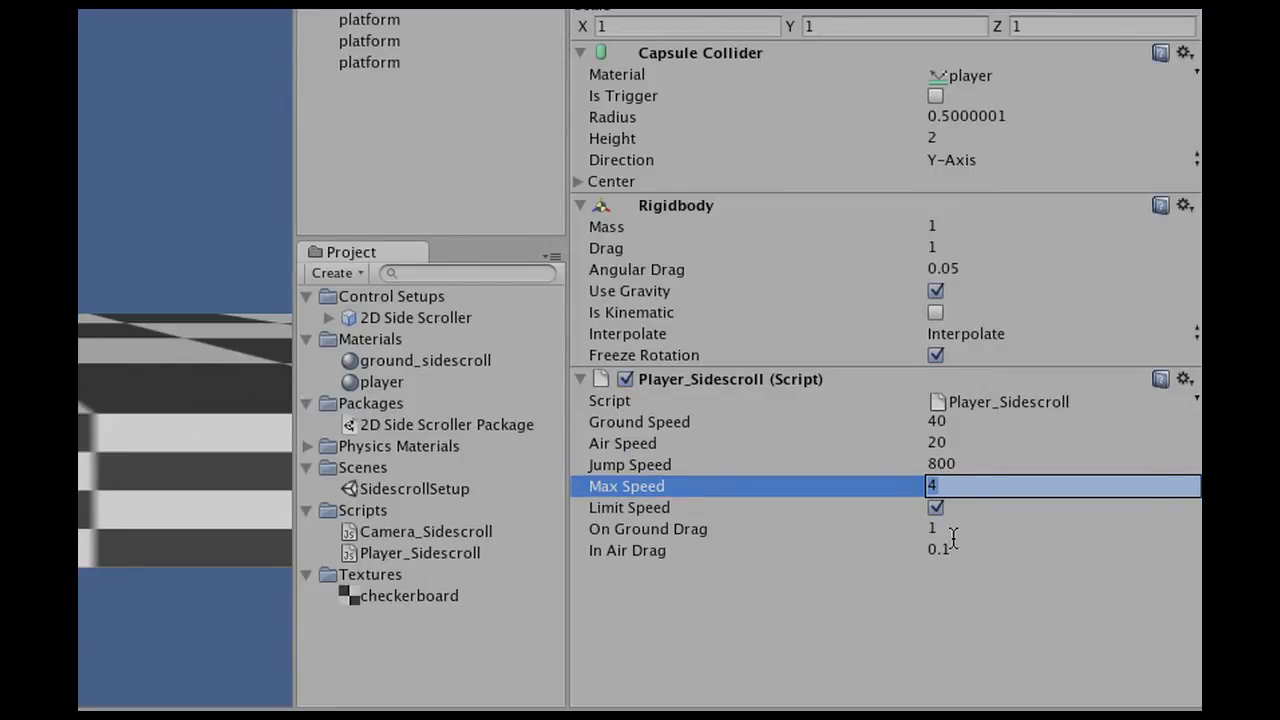
click(953, 530)
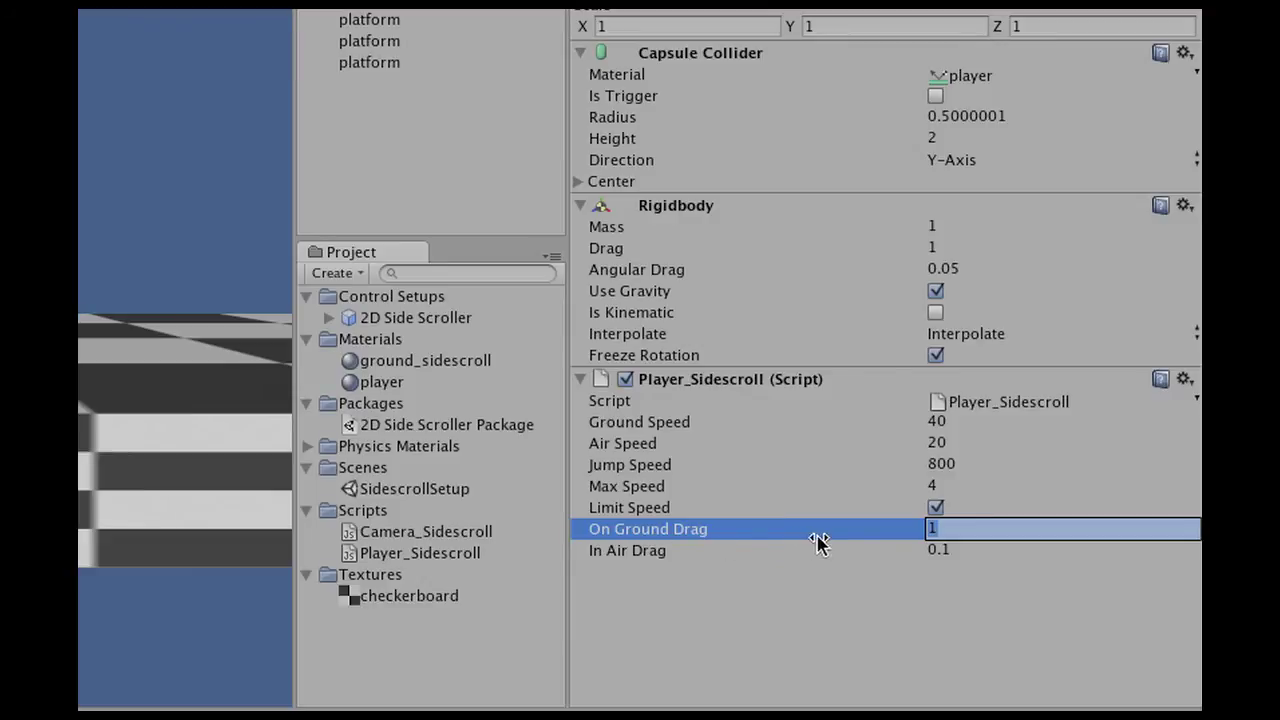
click(955, 549)
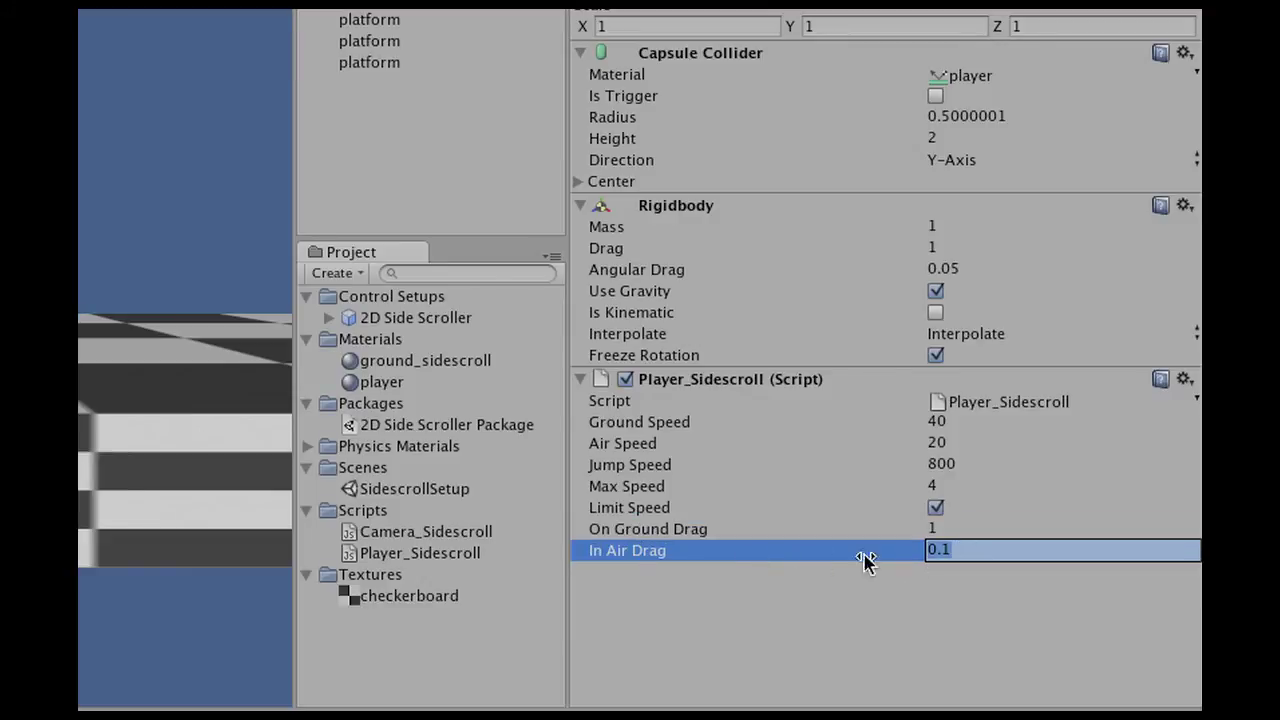
click(970, 601)
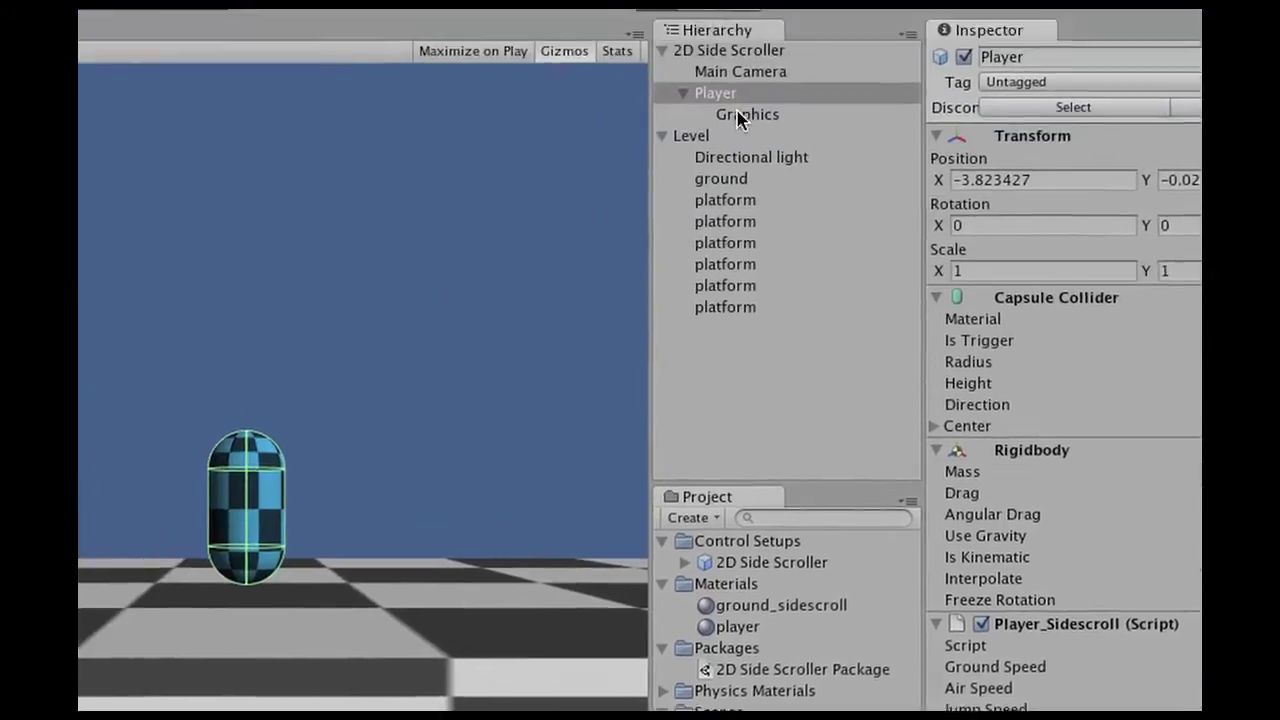
- Compare the Graphics child's components with the Player parent's collider
click(742, 116)
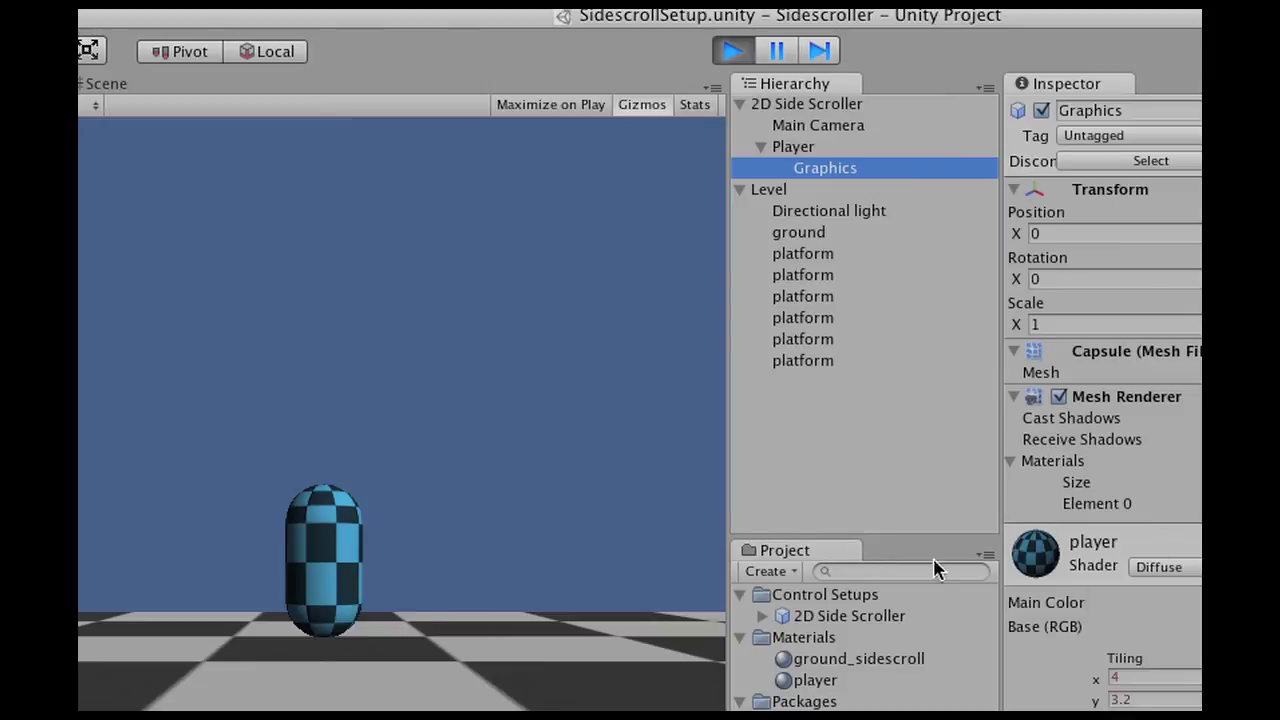
click(790, 148)
click(839, 172)
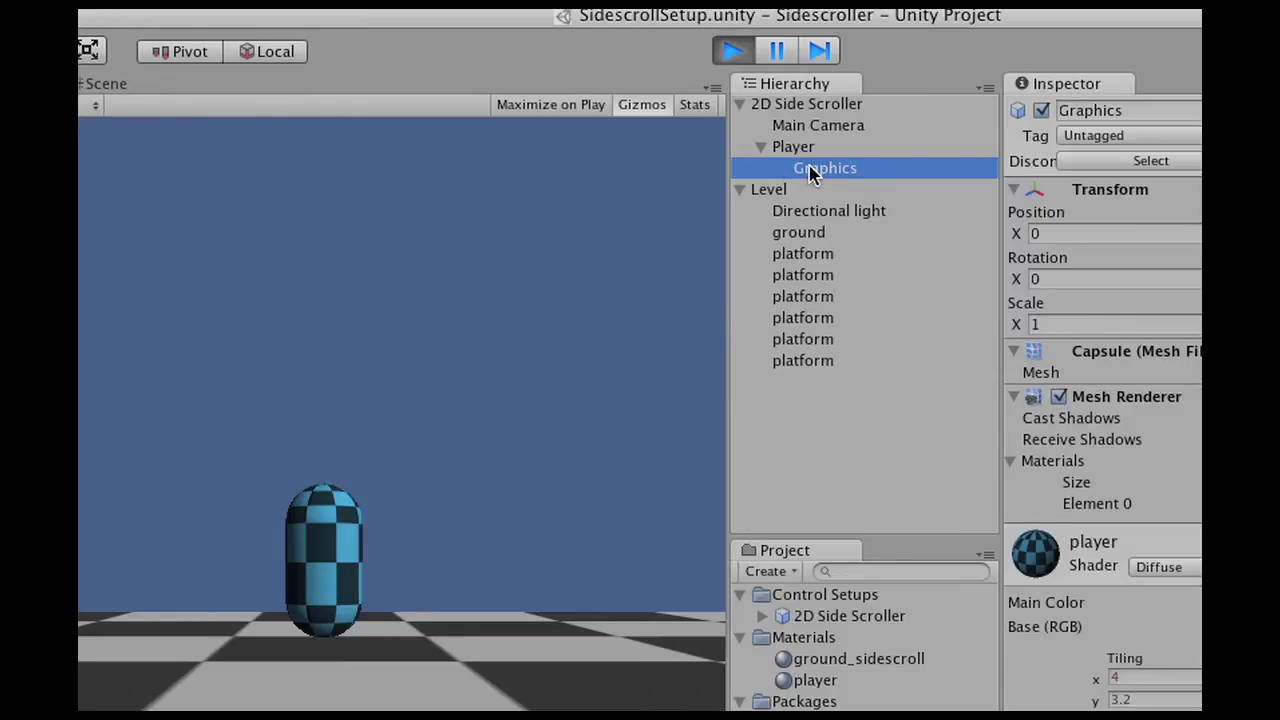
click(787, 146)
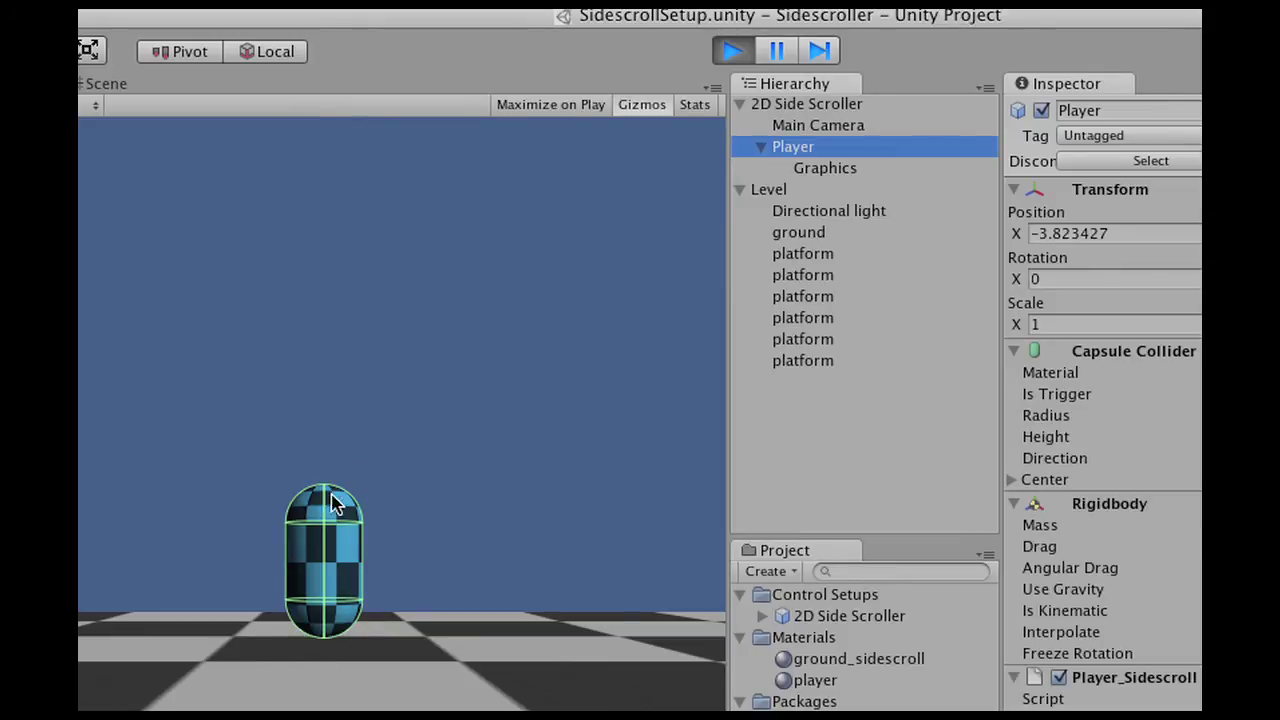
- Disable the Graphics Mesh Renderer, reselect Player, and test running and jumping with only the collider
click(845, 169)
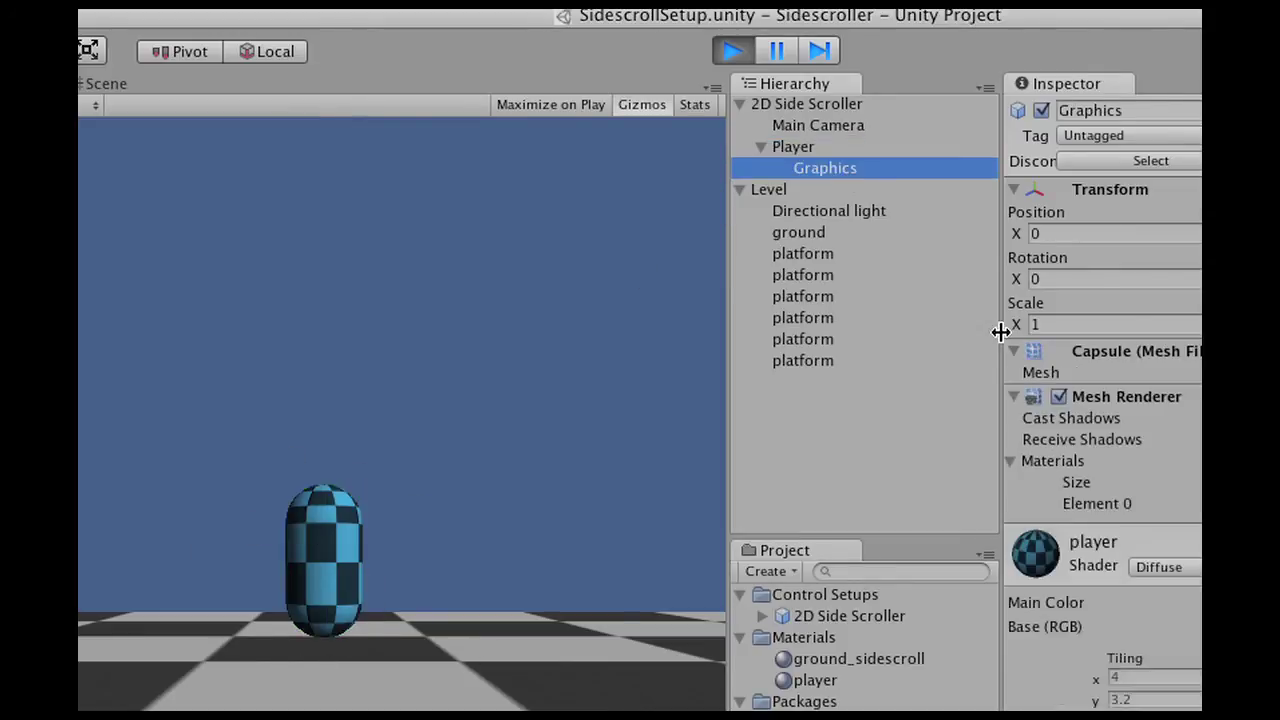
click(1058, 397)
click(793, 146)
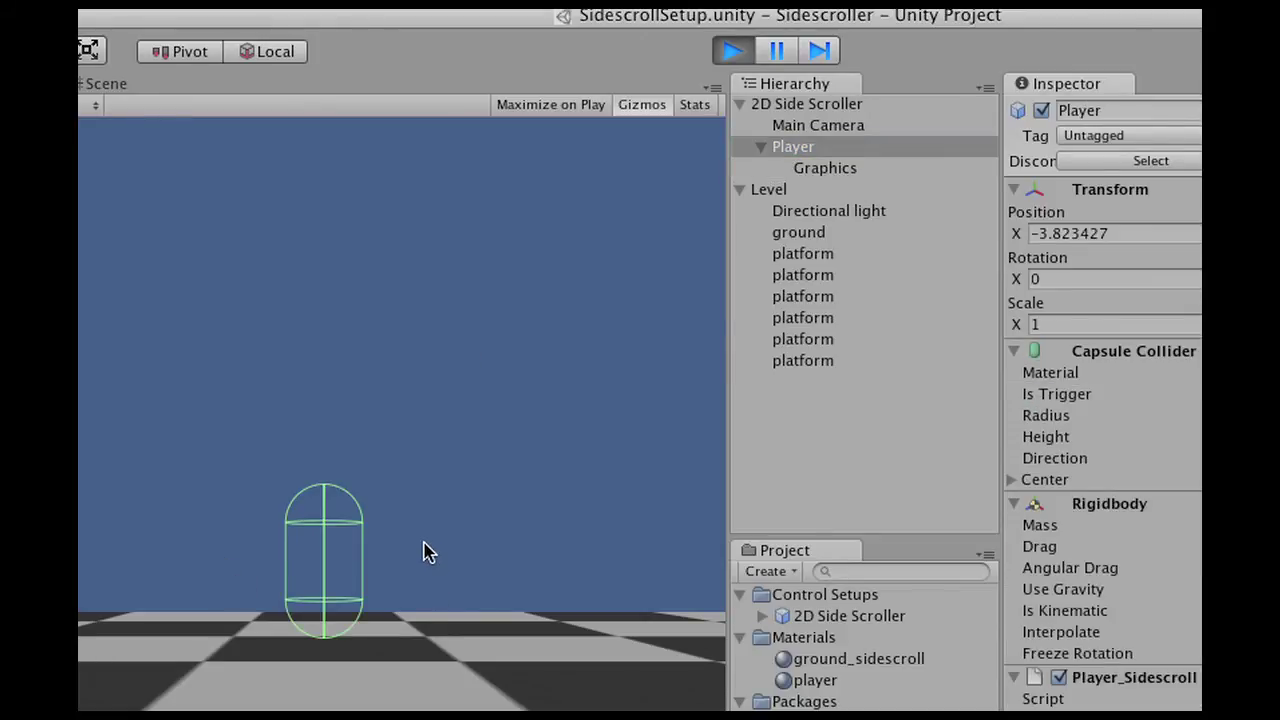
key(Left)
key(space)
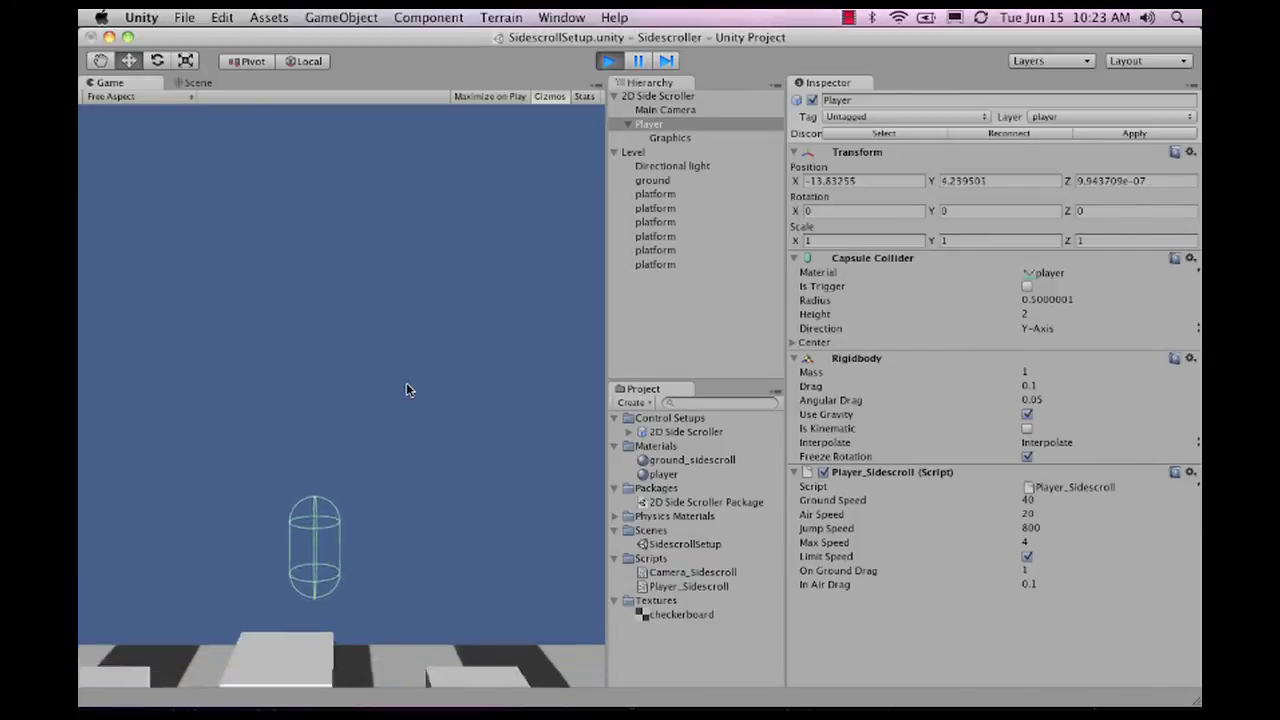
key(Right)
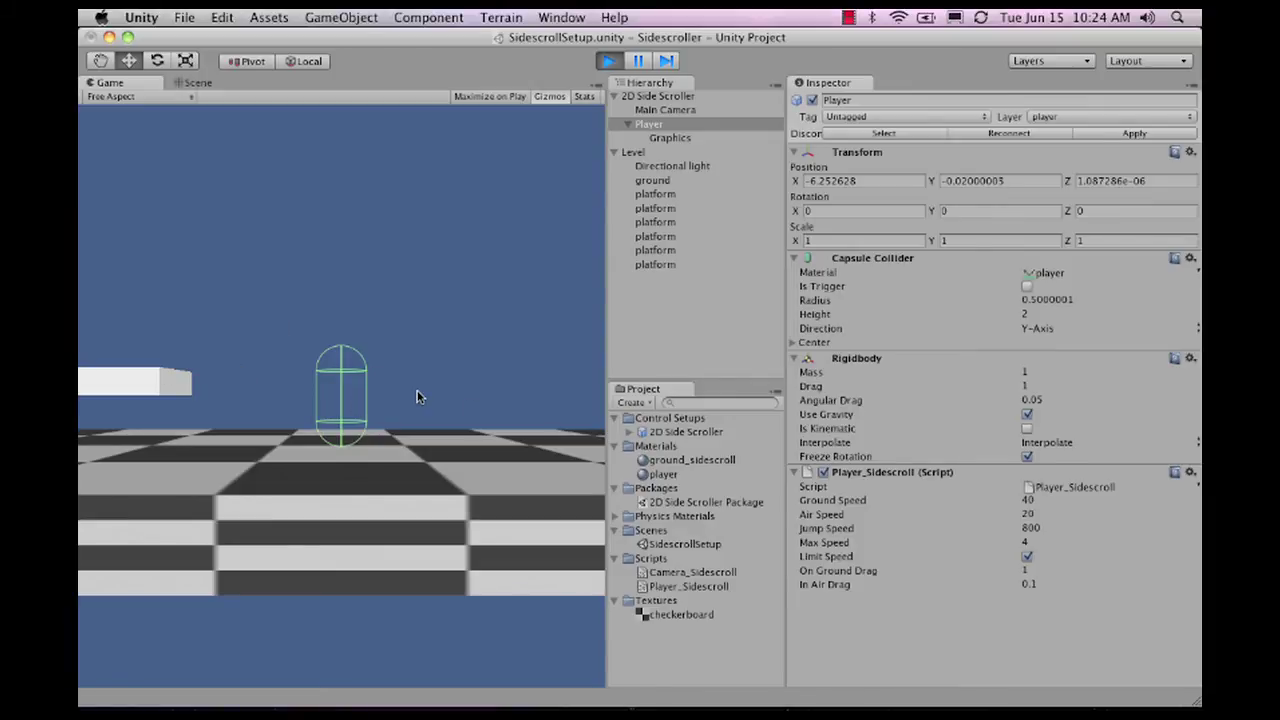
- Exit Play mode and zoom the Scene view on the player capsule
click(607, 61)
scroll(400, 346, down, 3)
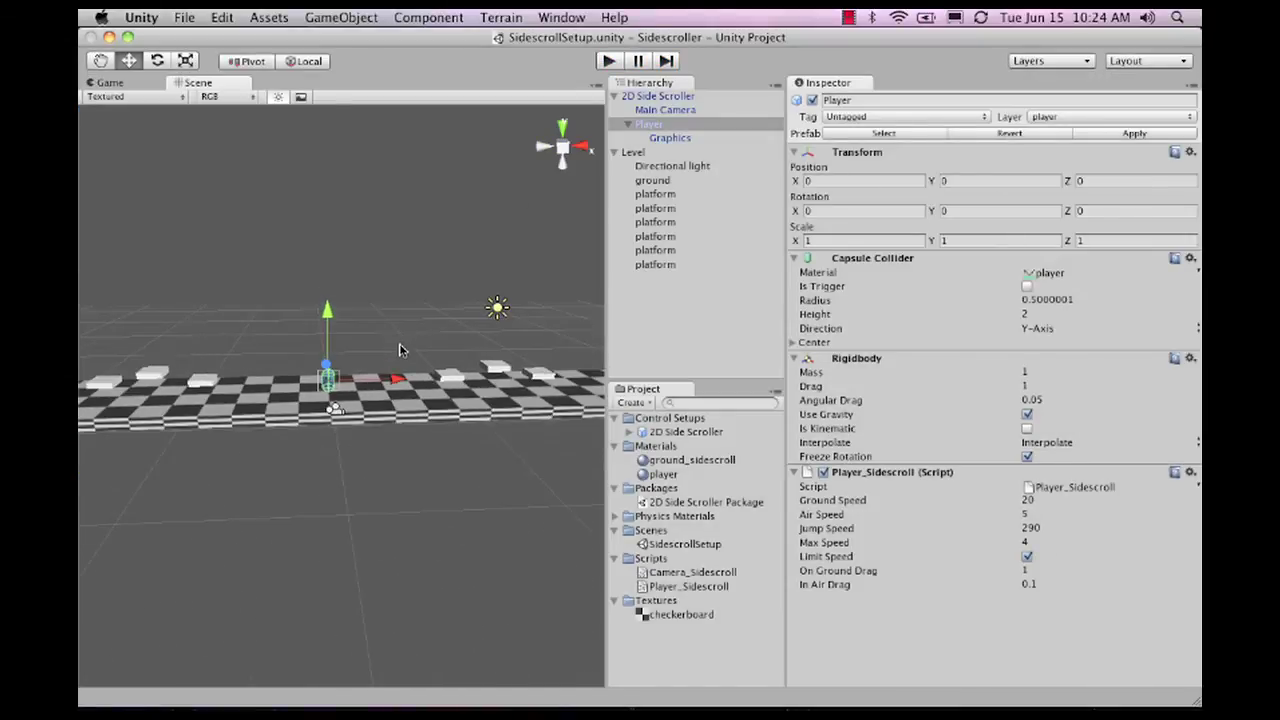
scroll(400, 346, up, 5)
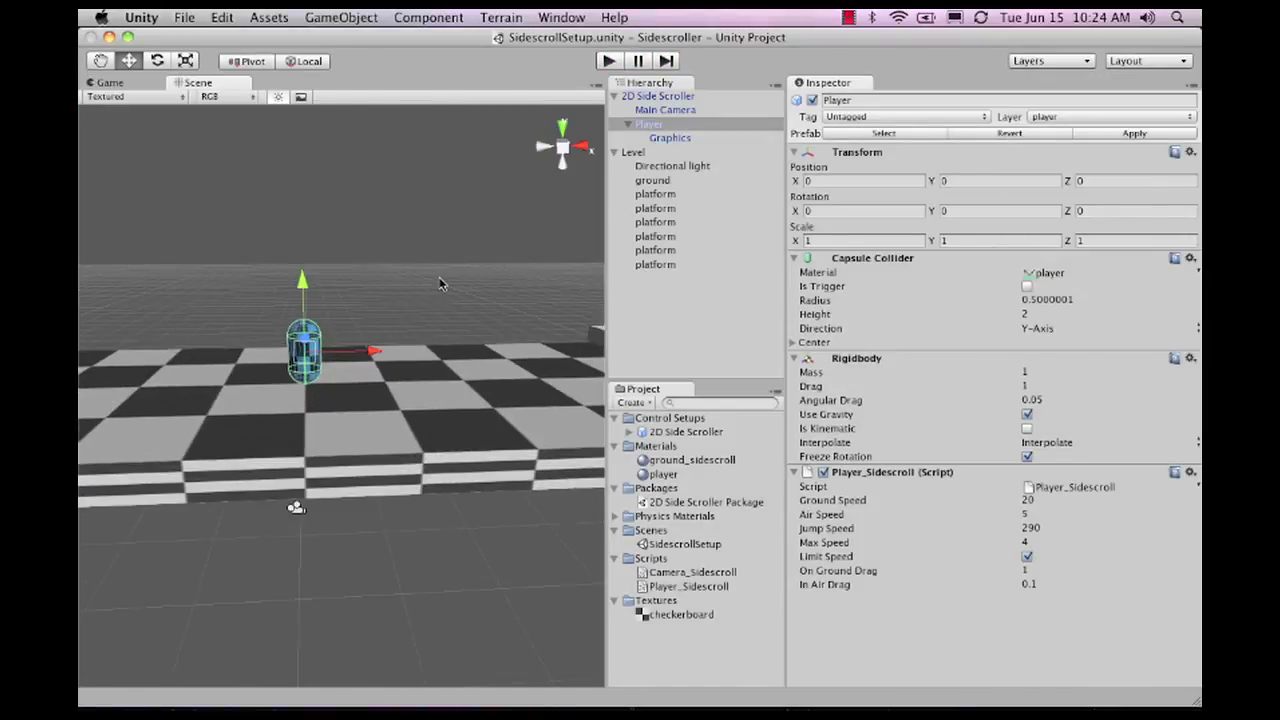